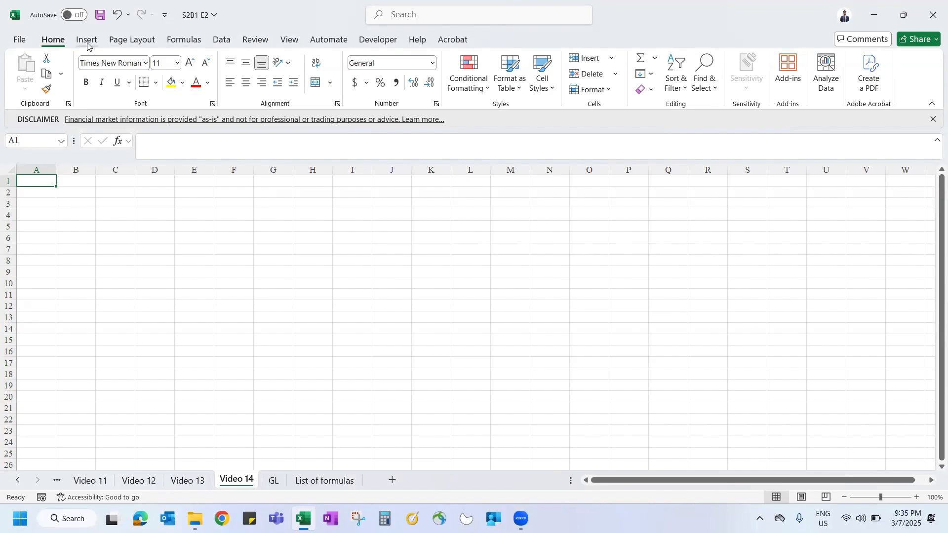
click(87, 42)
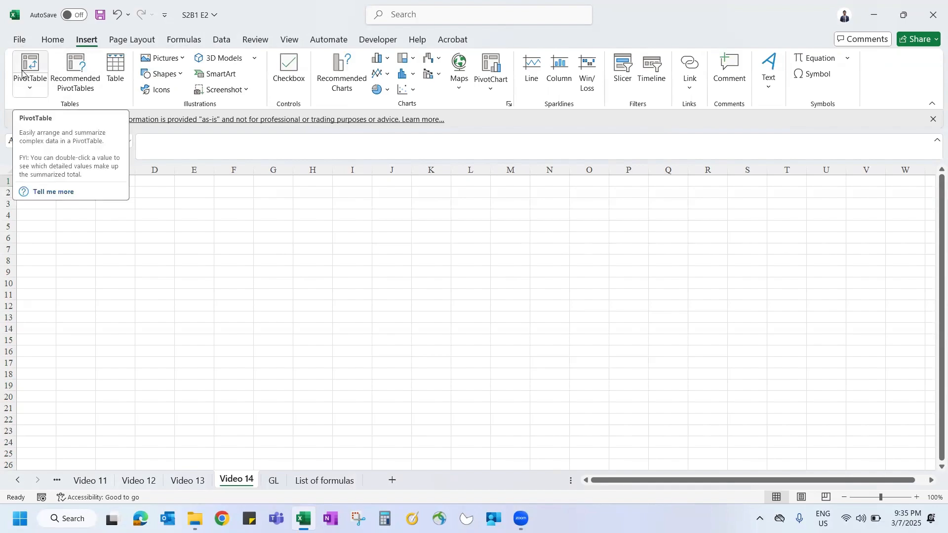
click(32, 89)
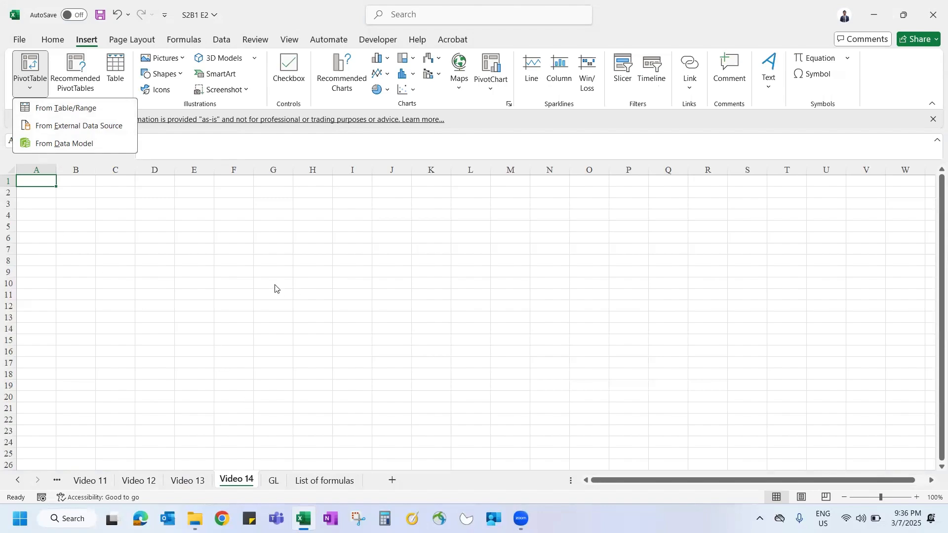
click(65, 113)
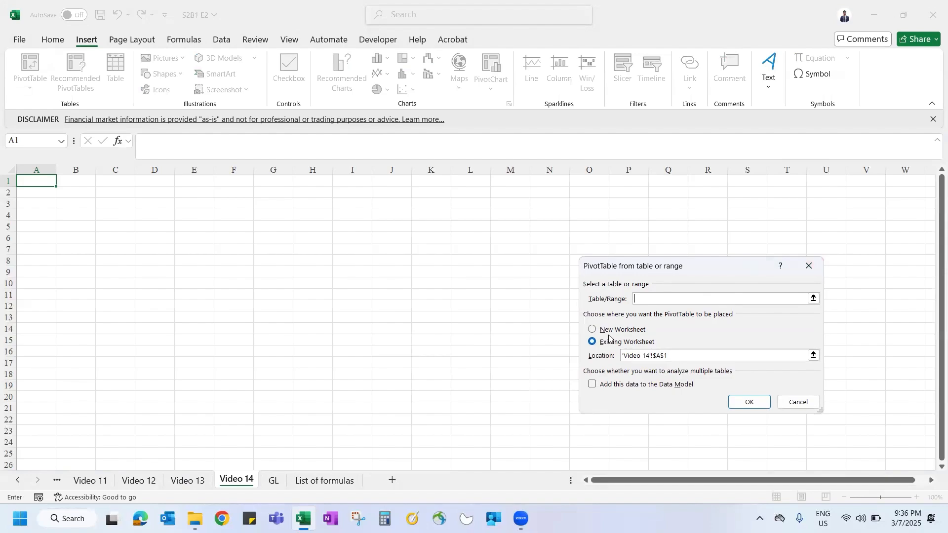
click(809, 266)
Examine the existing connections and workbook tables offered as an external data source for a PivotTable.
click(26, 94)
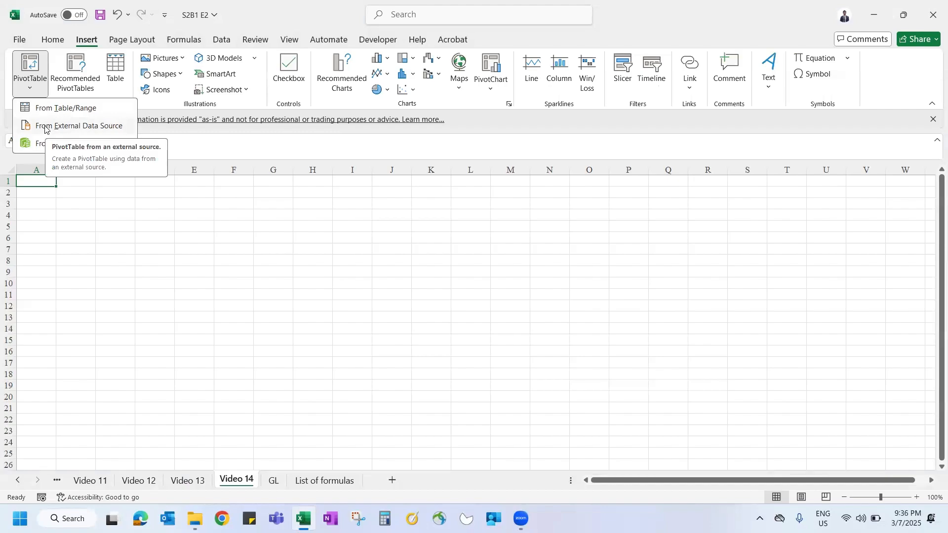
click(90, 131)
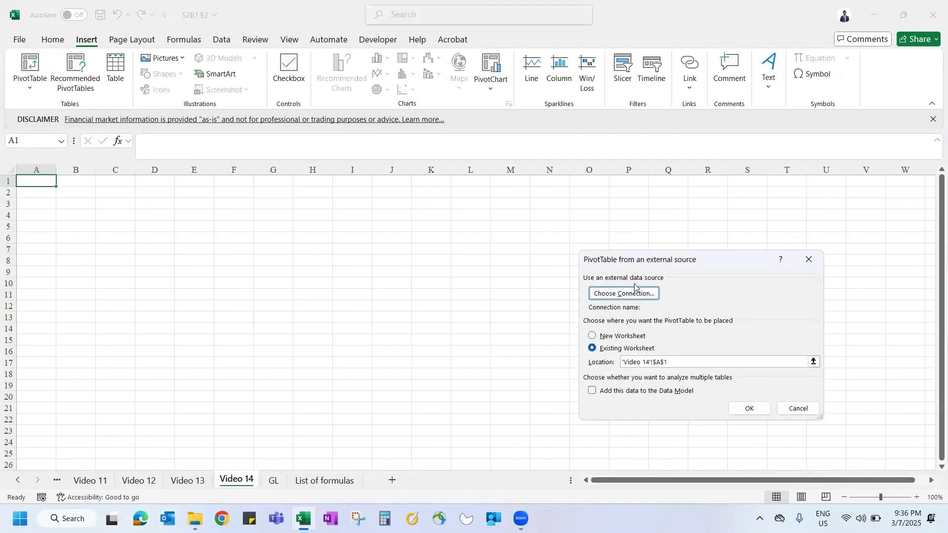
click(652, 291)
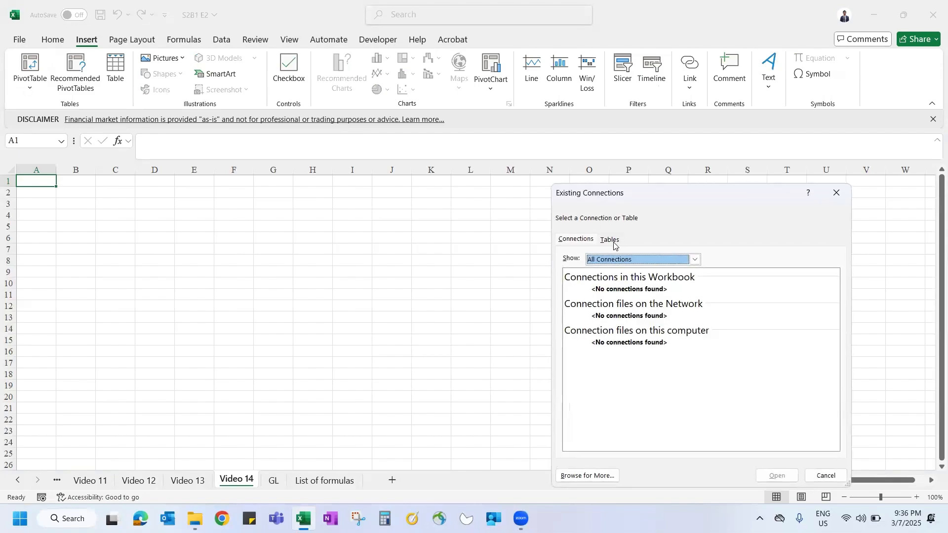
click(614, 246)
scroll(615, 328, down, 3)
scroll(616, 328, up, 3)
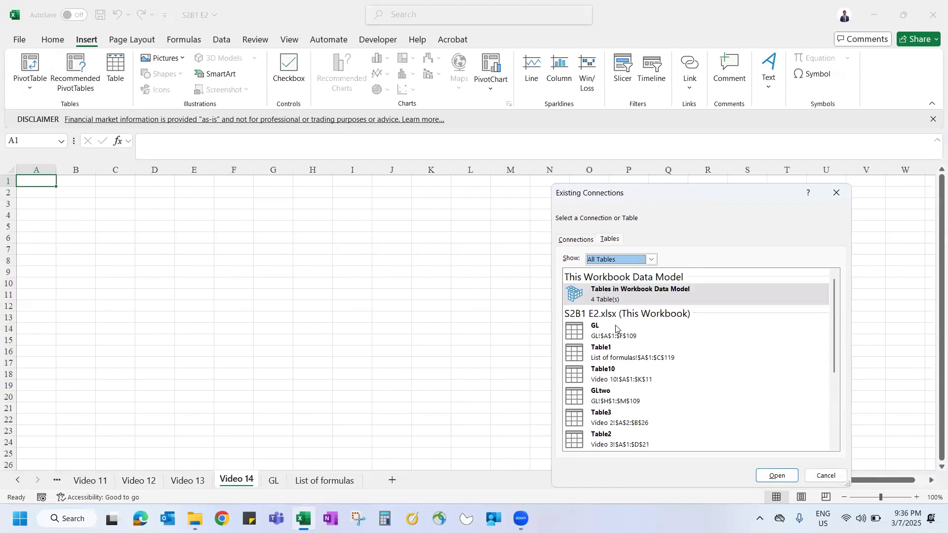
click(565, 243)
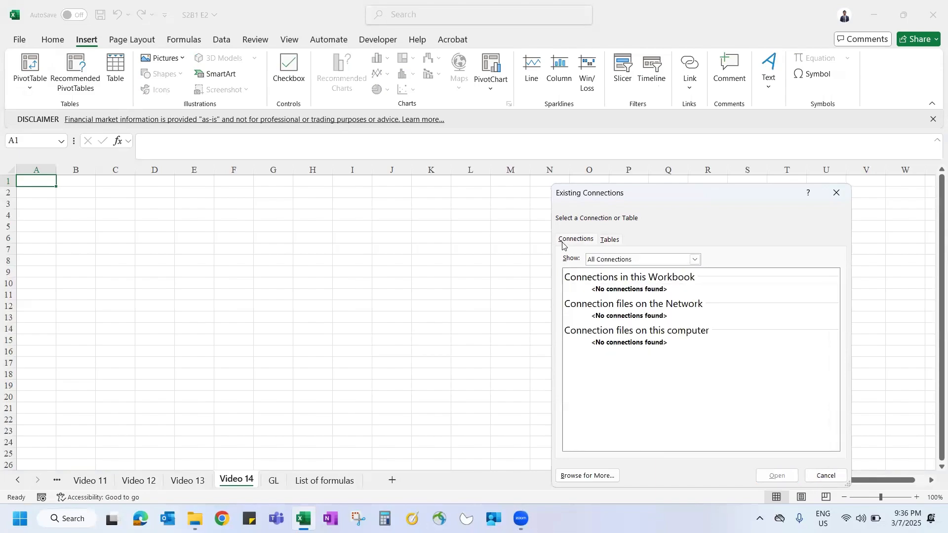
Try to use the S2B1 E2 workbook from the Personal > Excel folder as the PivotTable's external data source.
click(582, 476)
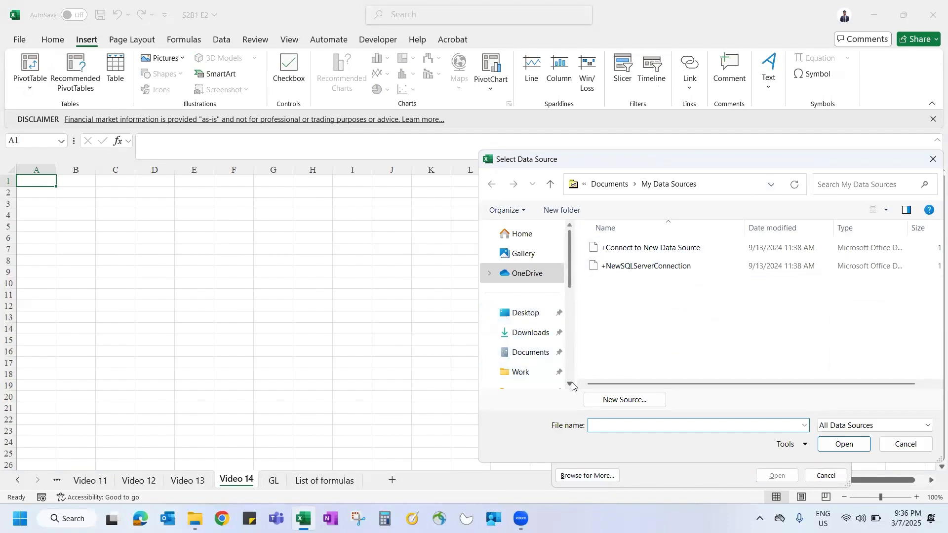
scroll(539, 377, down, 1)
click(528, 368)
double_click(627, 247)
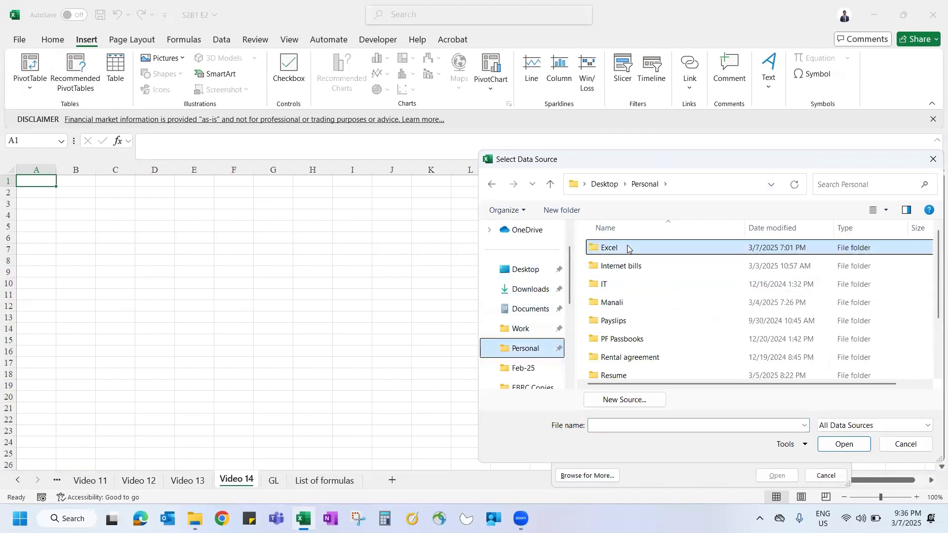
click(614, 361)
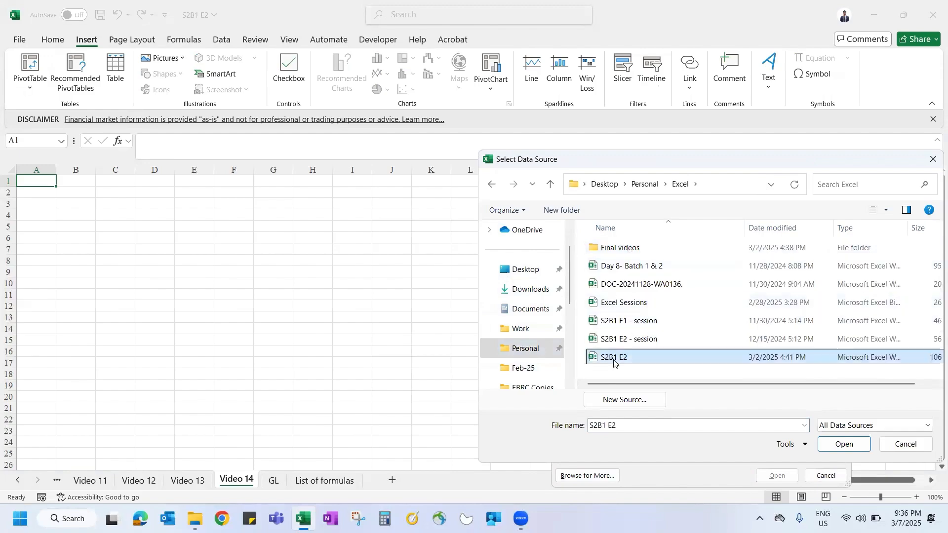
click(843, 445)
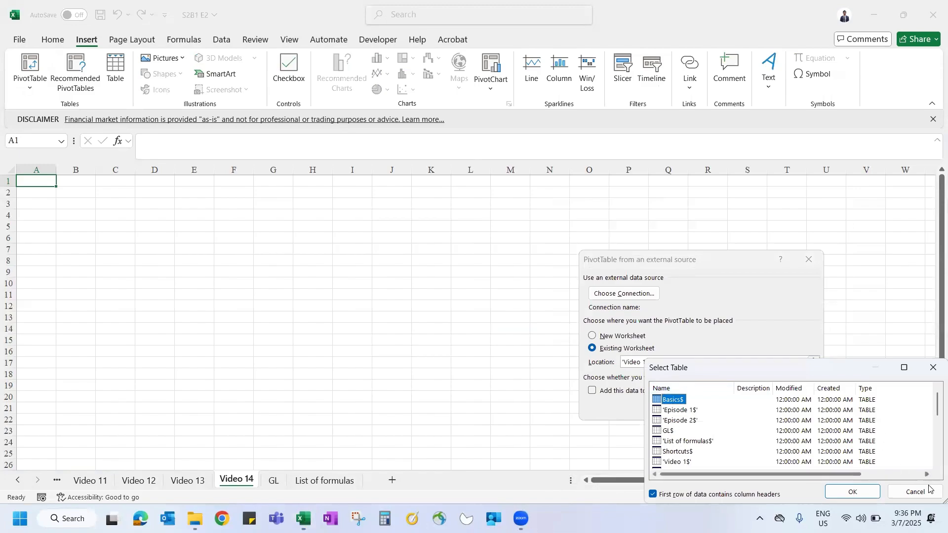
click(914, 492)
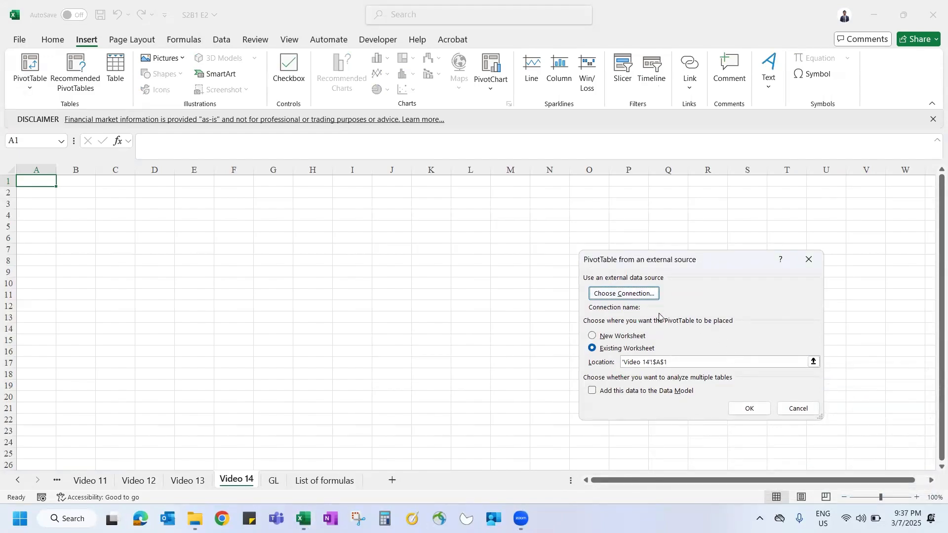
click(809, 258)
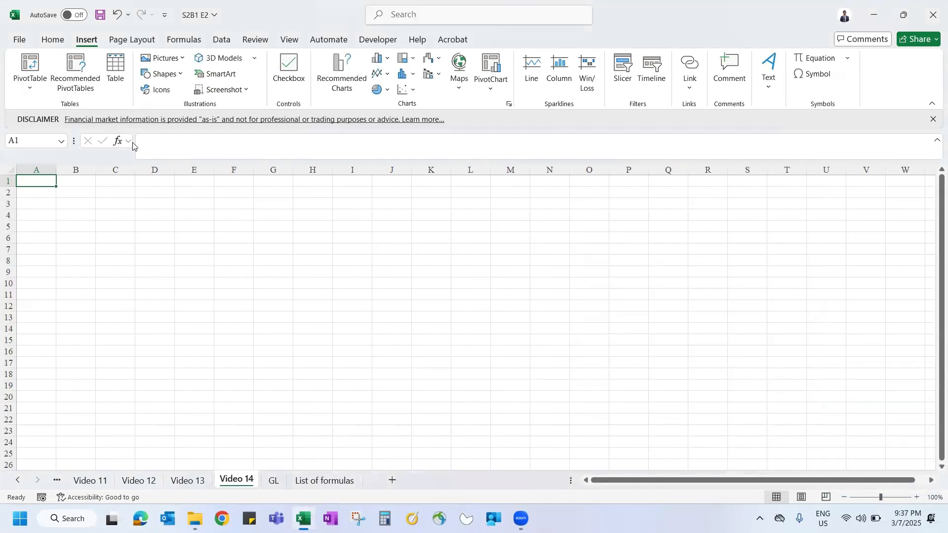
Insert a PivotTable from the first table on the GL sheet, placed in the existing Video 14 worksheet at cell A1.
click(33, 93)
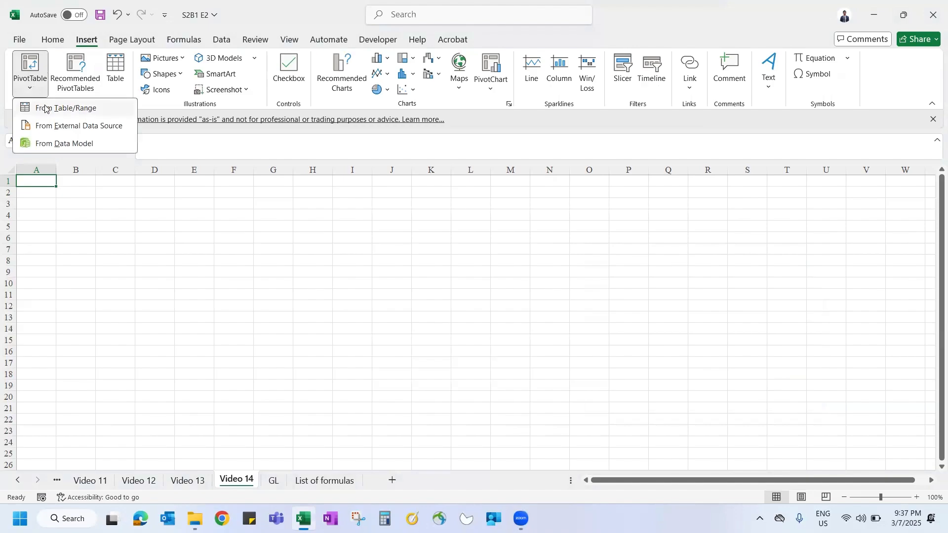
click(49, 108)
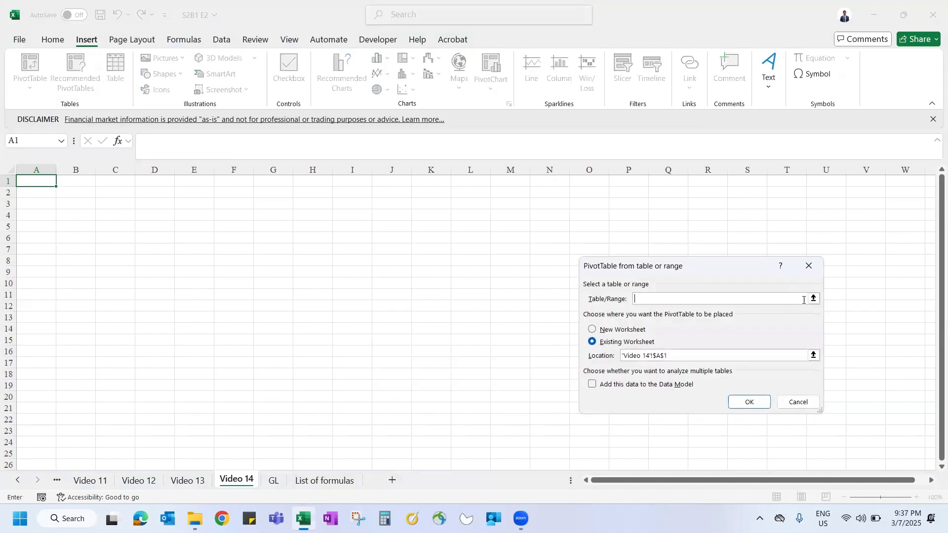
click(813, 299)
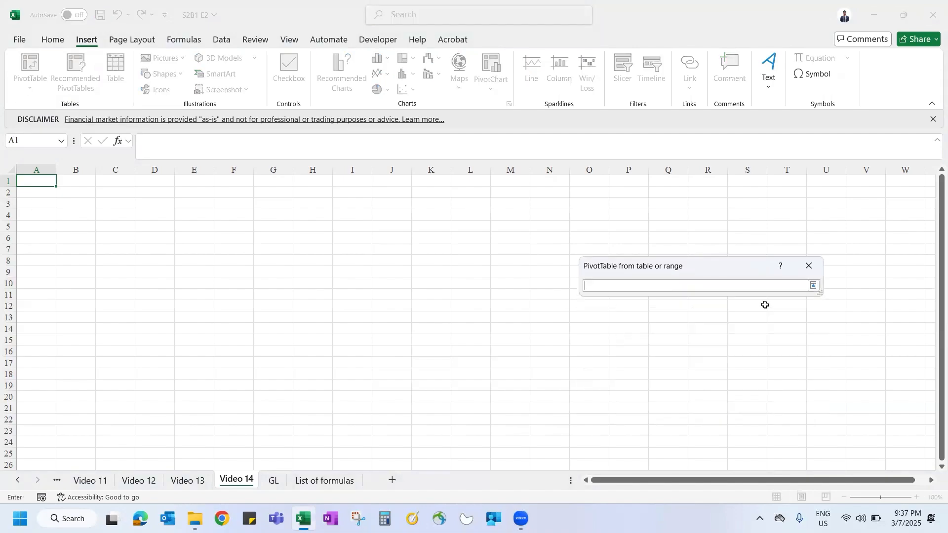
click(274, 482)
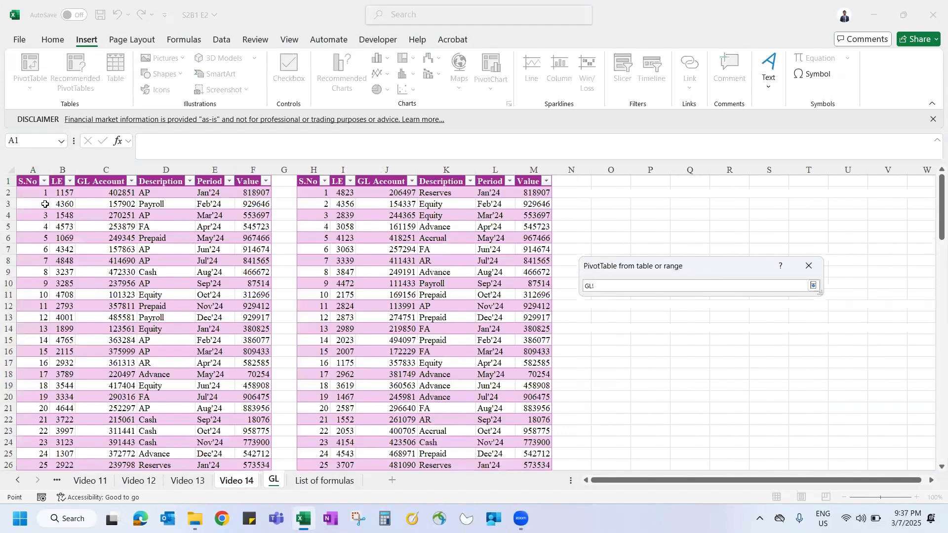
click(30, 181)
key(ctrl+shift+Down)
key(ctrl+shift+Right)
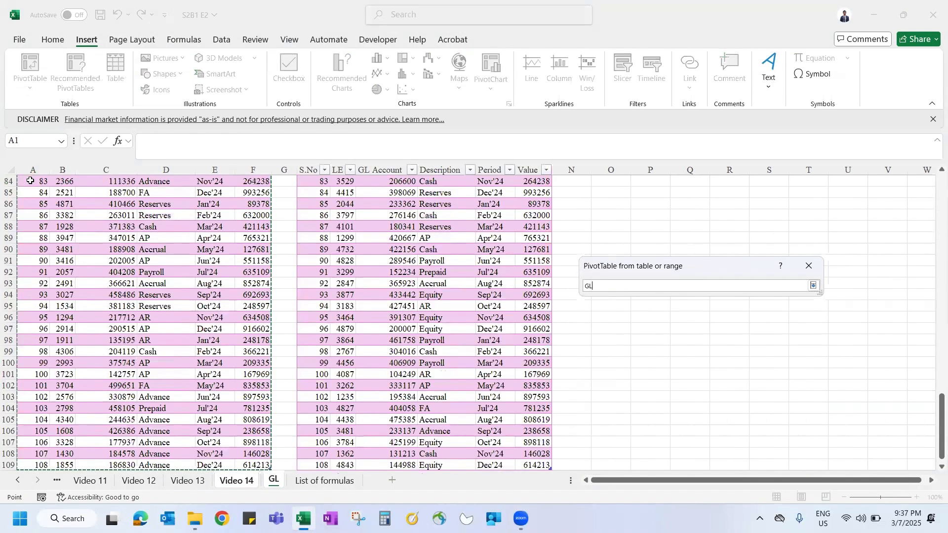
key(Return)
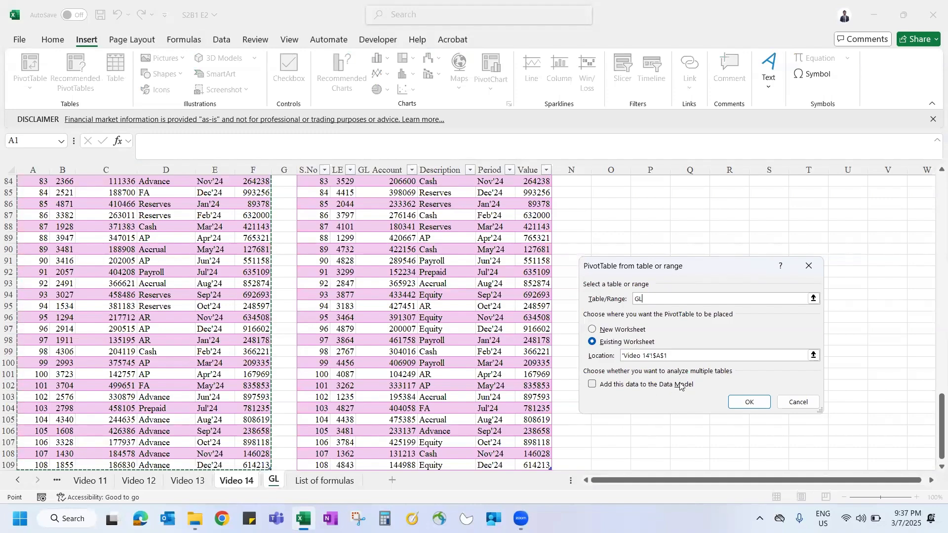
click(754, 401)
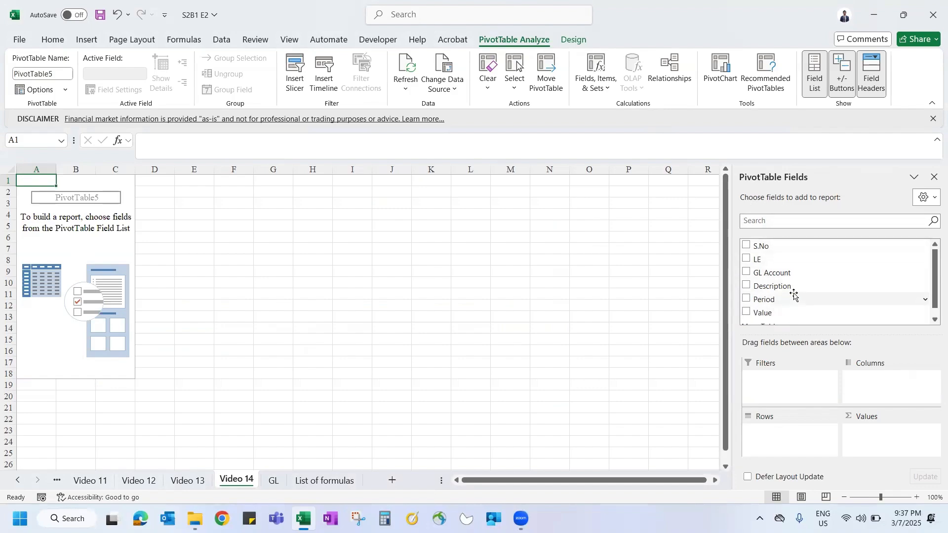
Compare the PivotTable's field list with the column headers of the source table on the GL sheet.
scroll(794, 294, down, 1)
scroll(794, 294, up, 1)
click(274, 480)
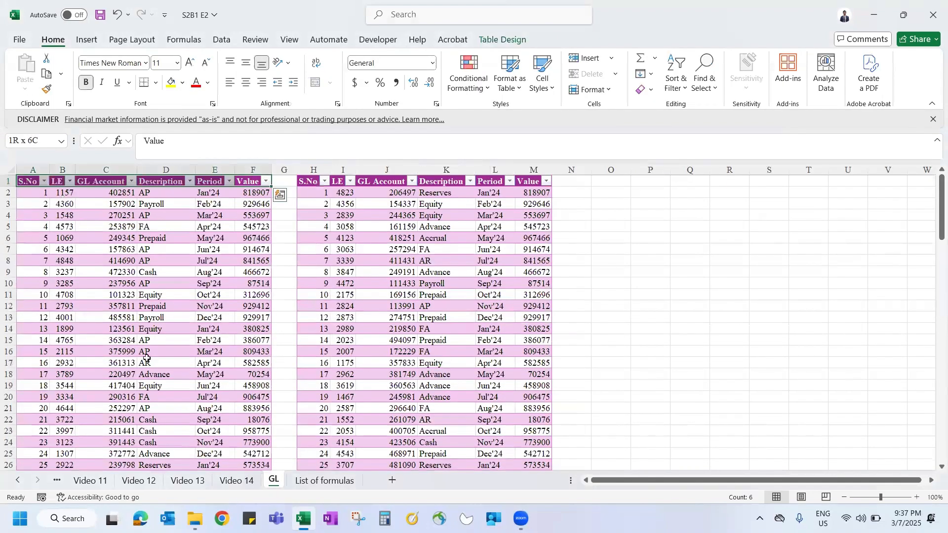
click(249, 483)
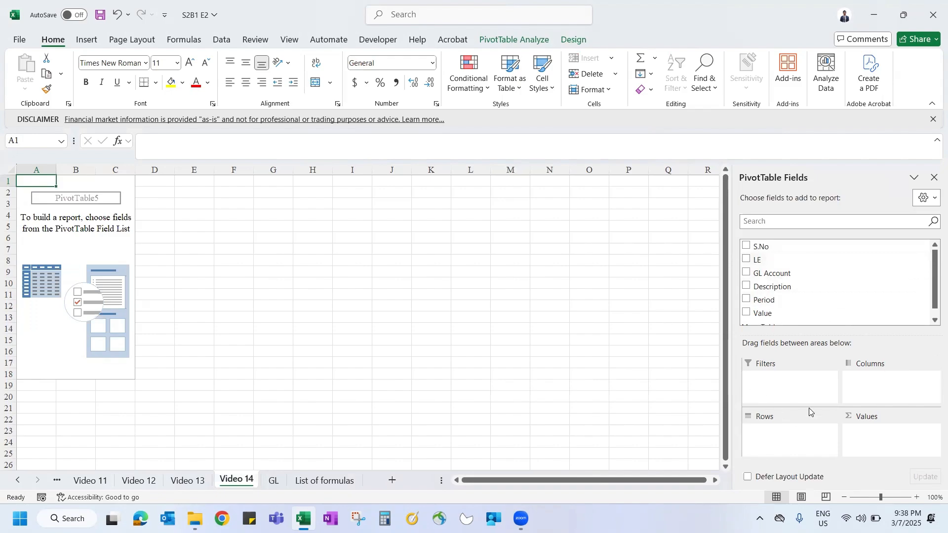
Try the side-by-side, fields-only and 2 by 2 areas-only layouts of the PivotTable field list, and restore the stacked layout.
click(929, 196)
click(813, 255)
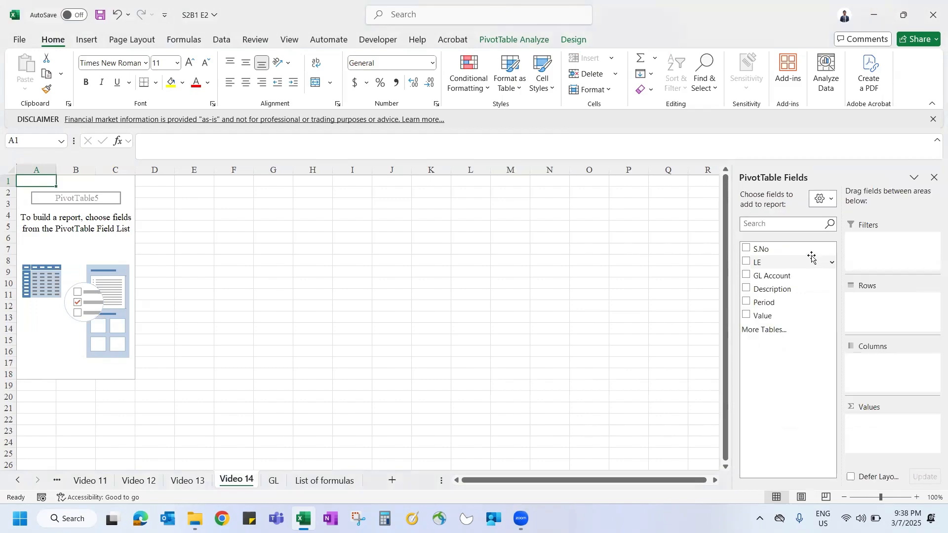
click(823, 198)
click(816, 281)
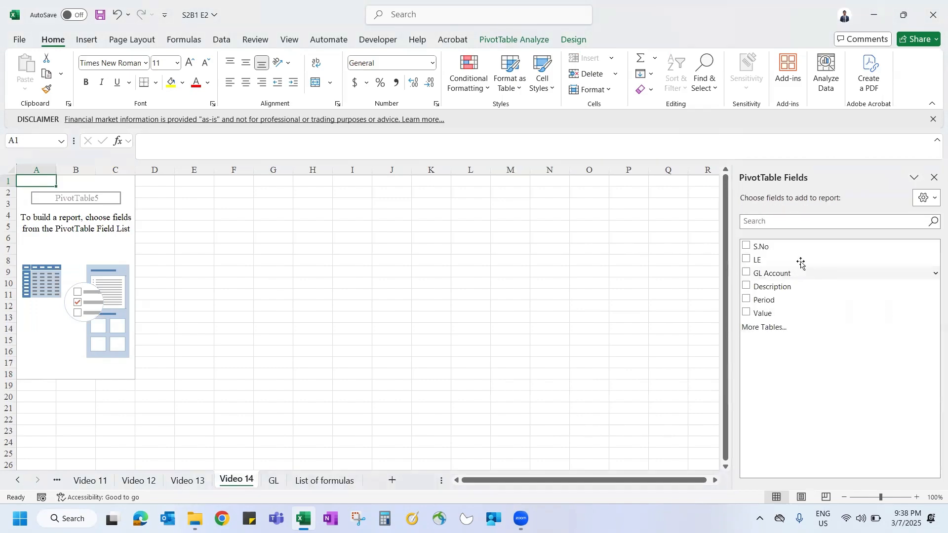
click(927, 197)
click(833, 311)
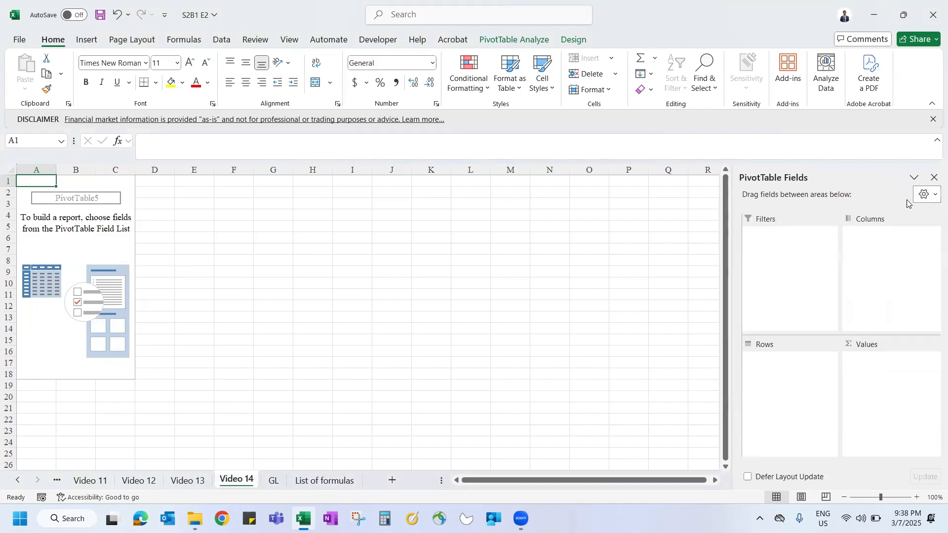
click(924, 195)
click(880, 220)
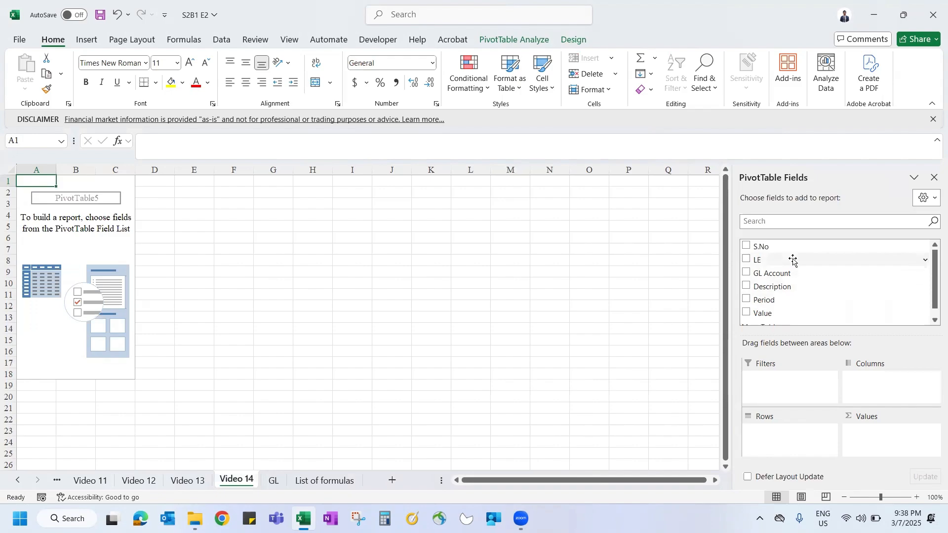
Request more tables for the PivotTable and accept creating a new PivotTable that uses the Data Model.
scroll(788, 272, down, 1)
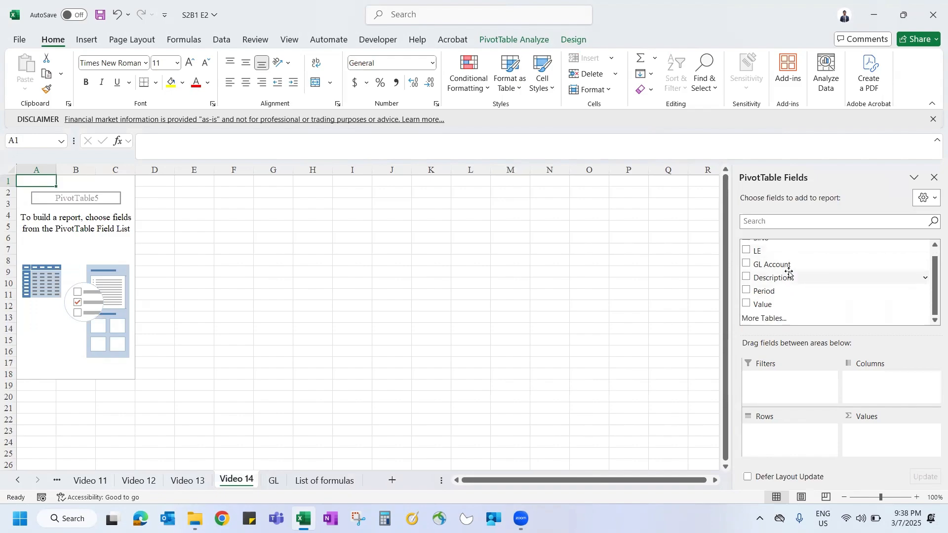
click(776, 321)
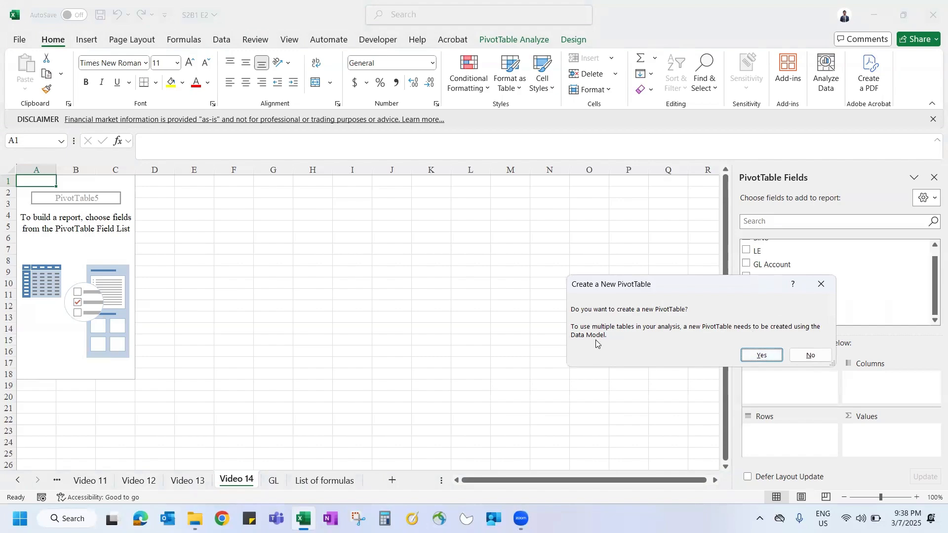
click(761, 355)
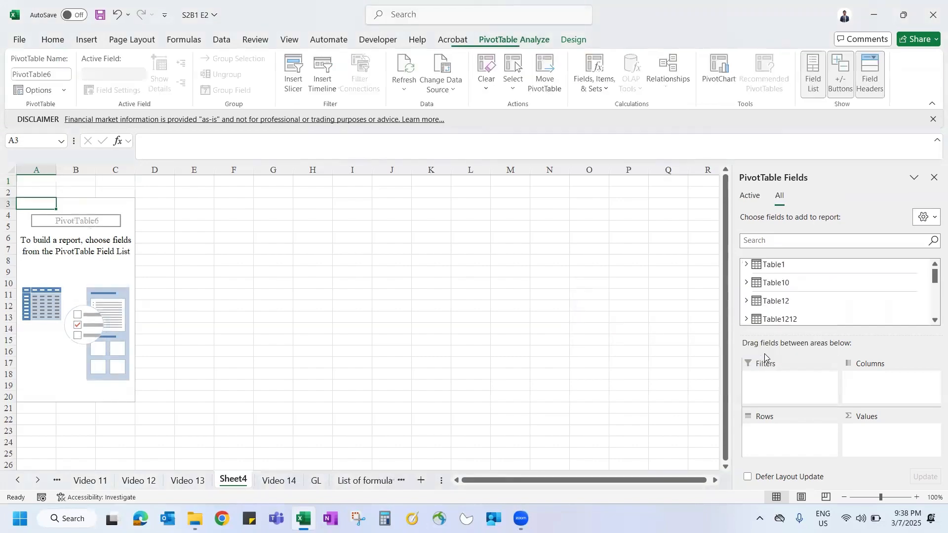
Look through the tables available to the new PivotTable and expand Table12 to examine its fields, including LE.
scroll(773, 312, down, 2)
scroll(773, 311, up, 2)
scroll(773, 312, down, 2)
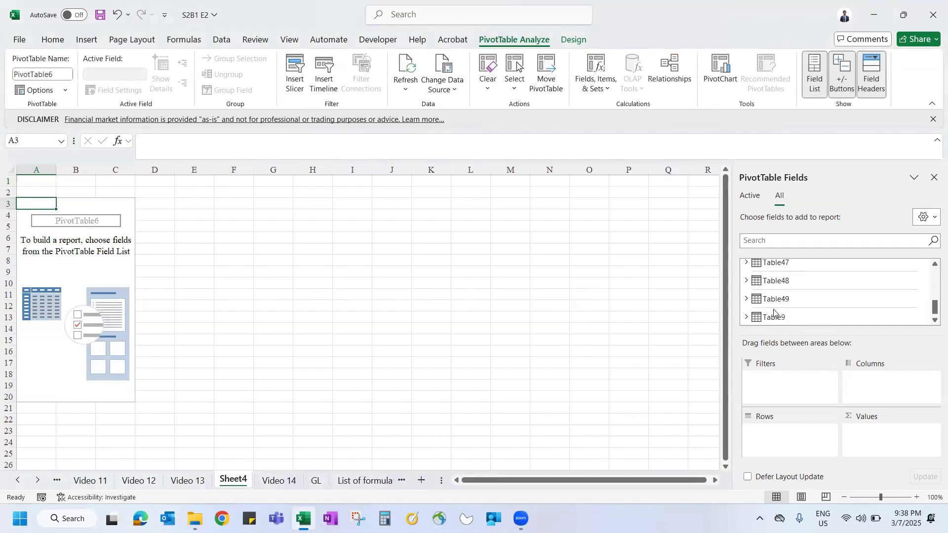
scroll(773, 312, up, 2)
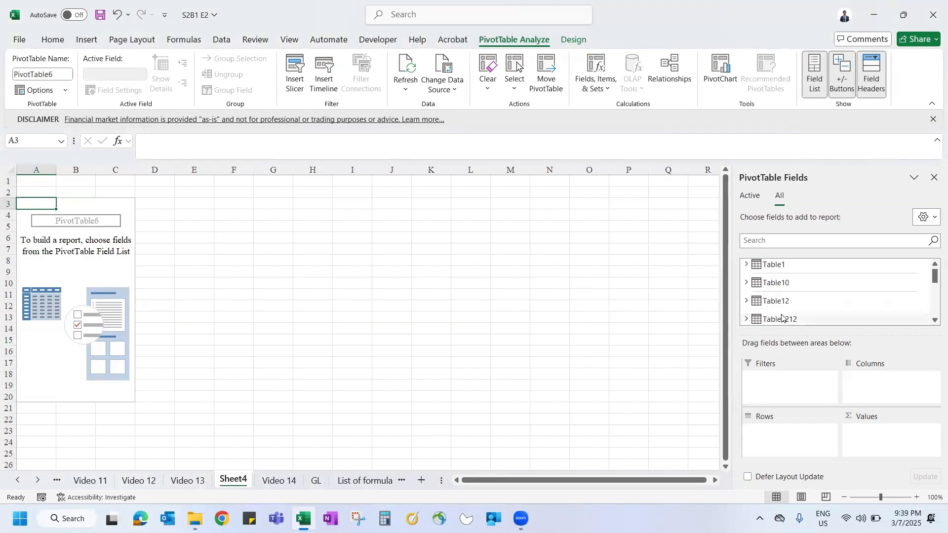
scroll(782, 316, down, 2)
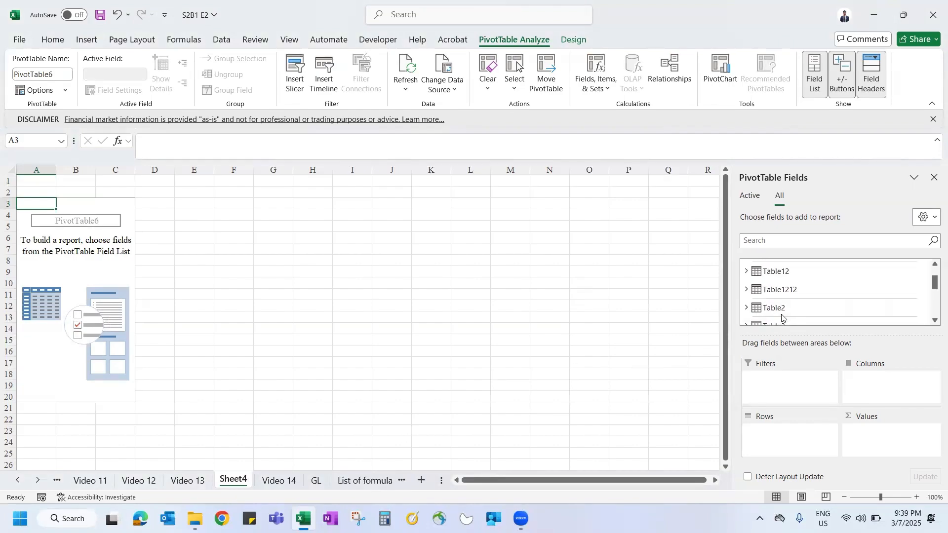
click(746, 272)
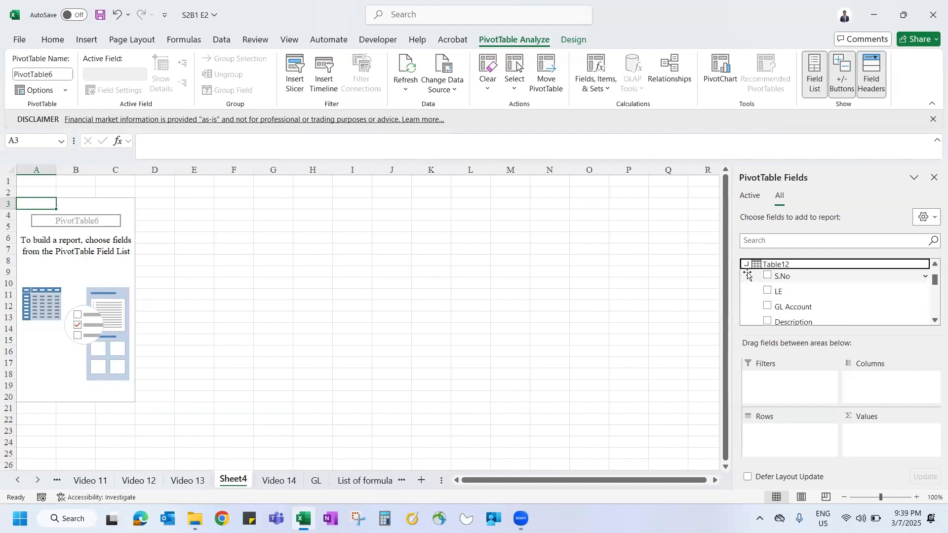
click(777, 291)
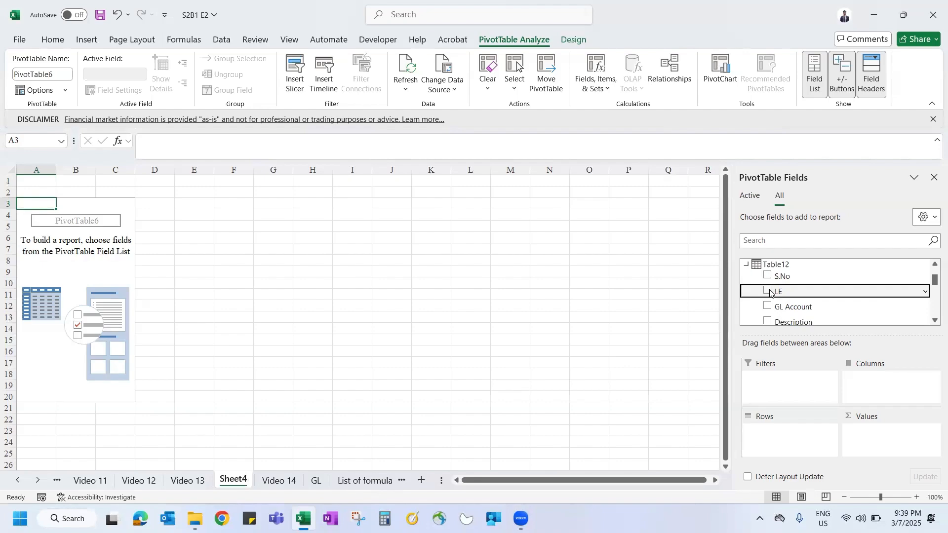
Add the LE field from Table12 and the GL Account field from Table1212 to the new PivotTable.
click(767, 291)
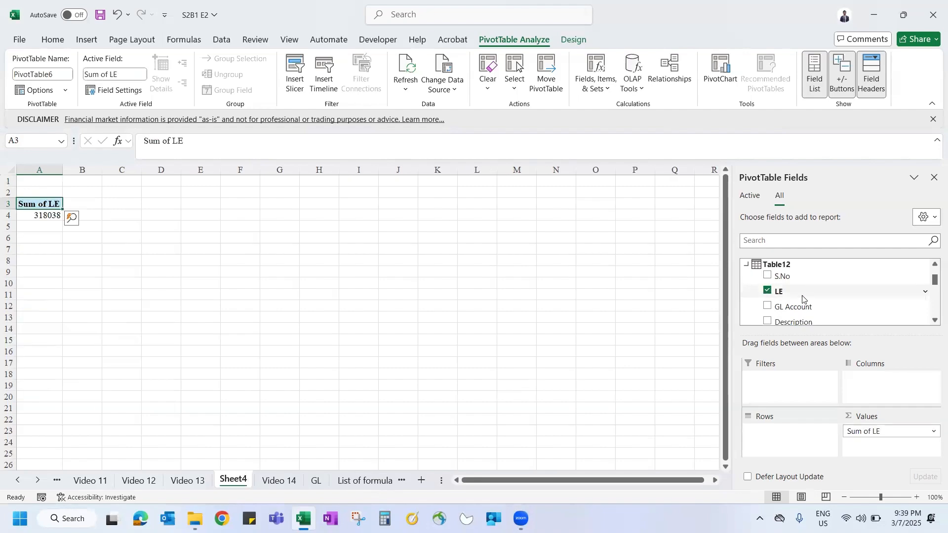
scroll(932, 325, down, 5)
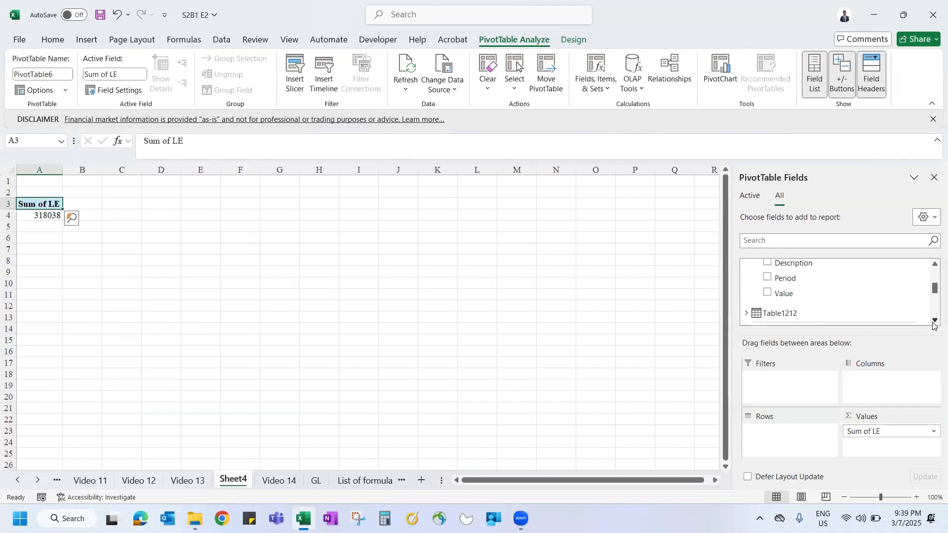
click(745, 294)
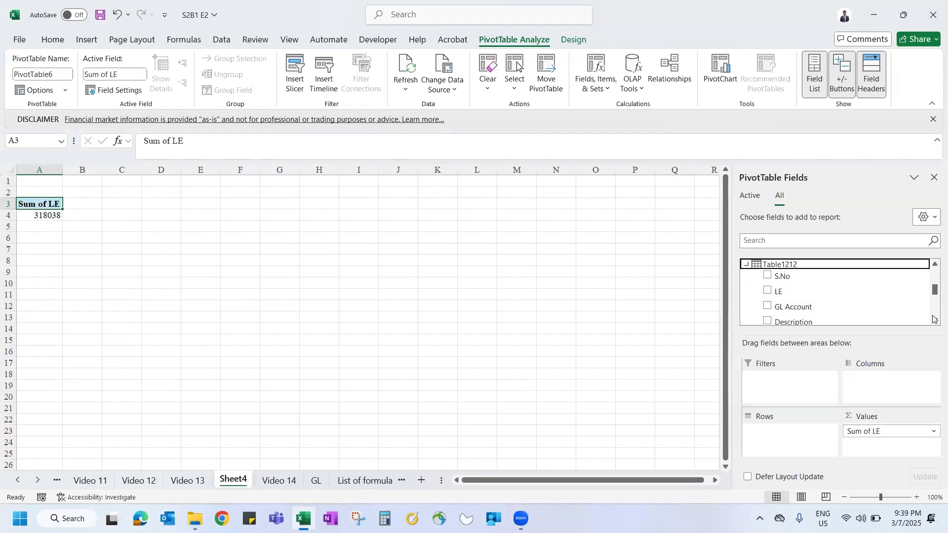
click(769, 307)
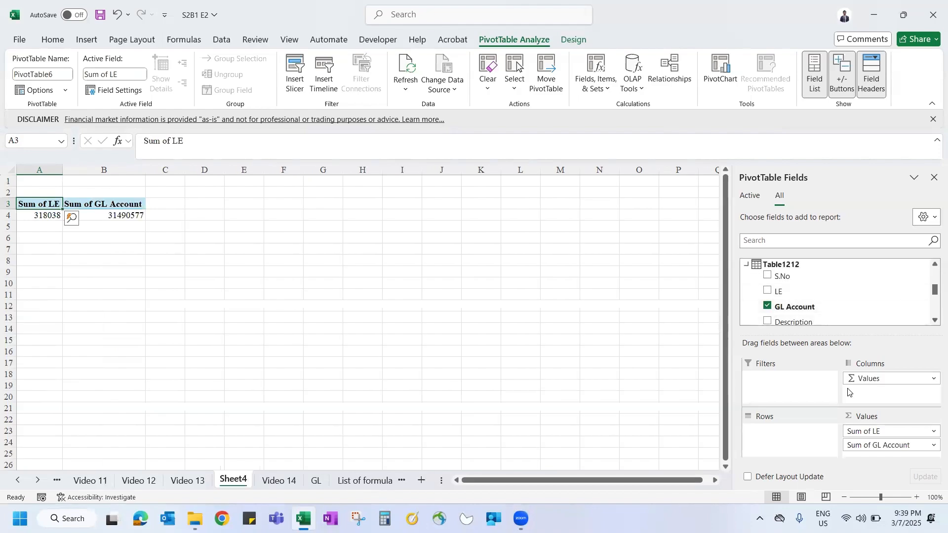
Move LE to the Rows area, try GL Account in Rows as well, and return GL Account to Values.
drag(905, 433, 783, 445)
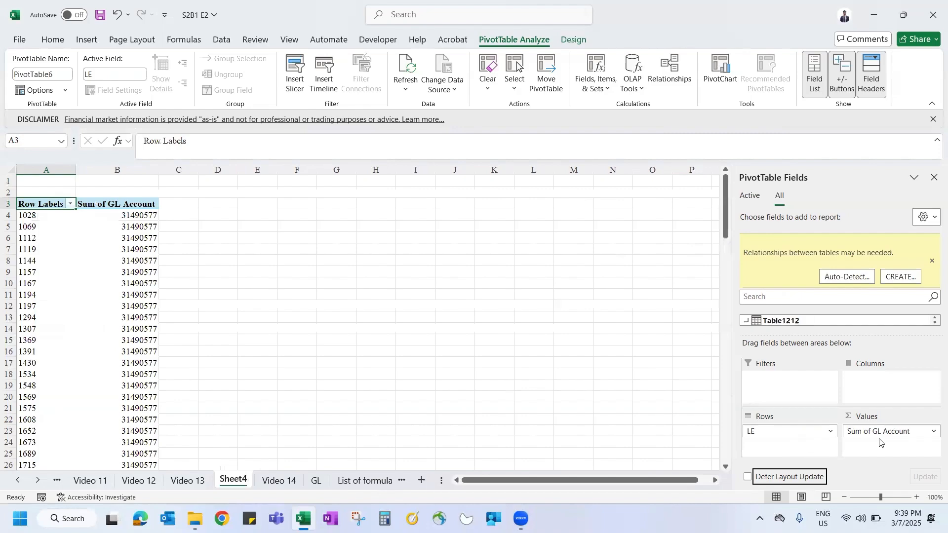
drag(878, 432, 786, 447)
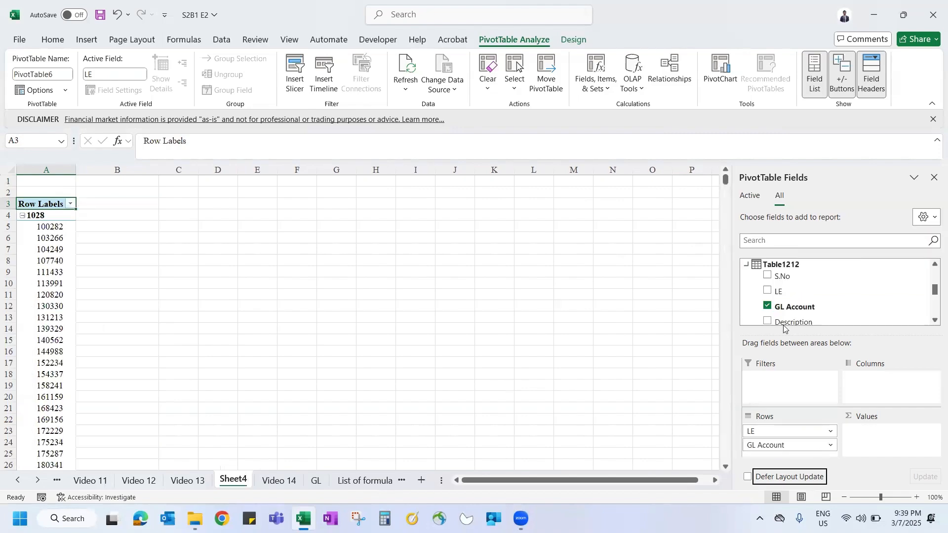
click(933, 265)
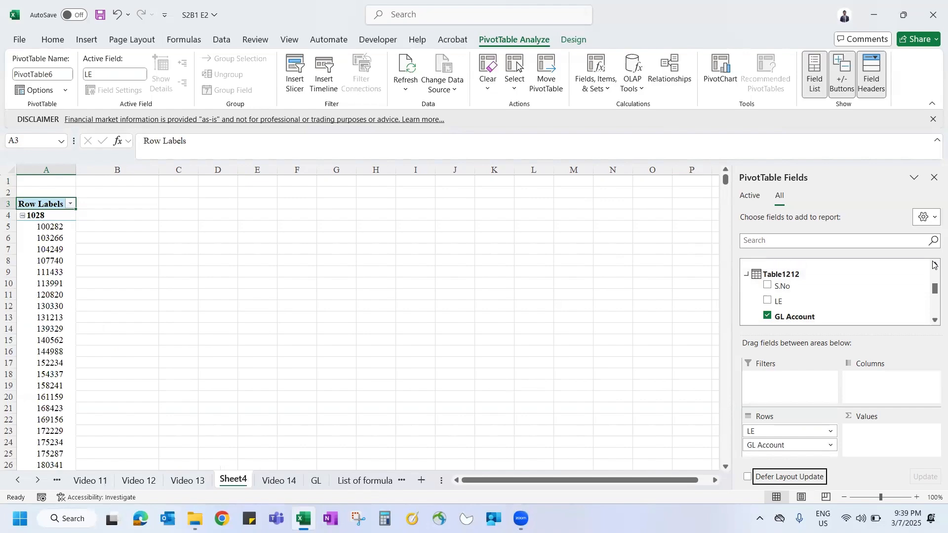
click(922, 219)
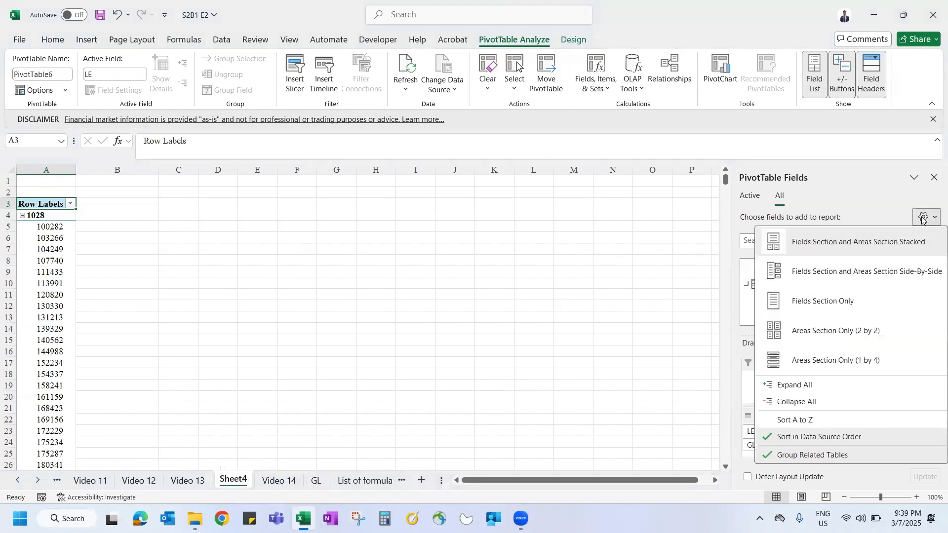
click(852, 212)
drag(800, 445, 897, 434)
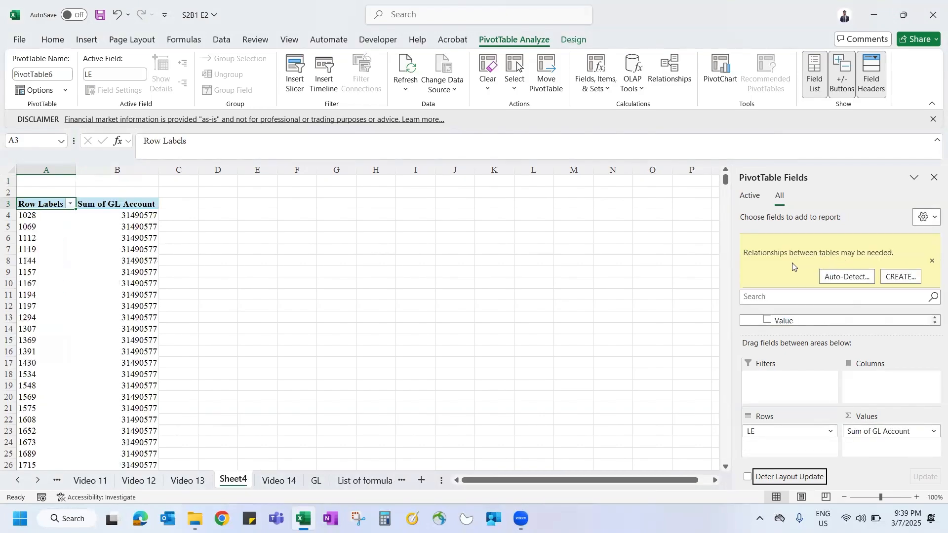
Run automatic relationship detection and examine the existing relationship between Table12 and Table1212 in the relationship manager.
click(842, 278)
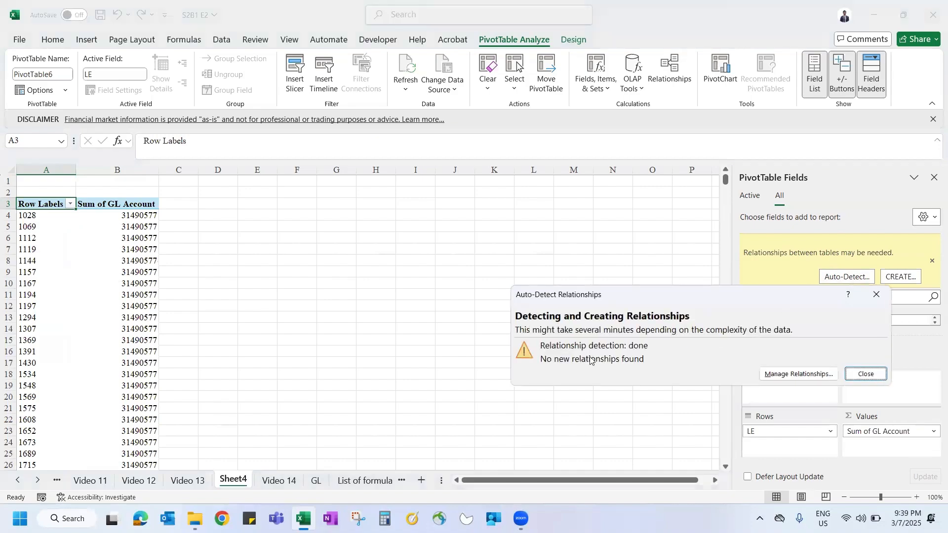
click(795, 373)
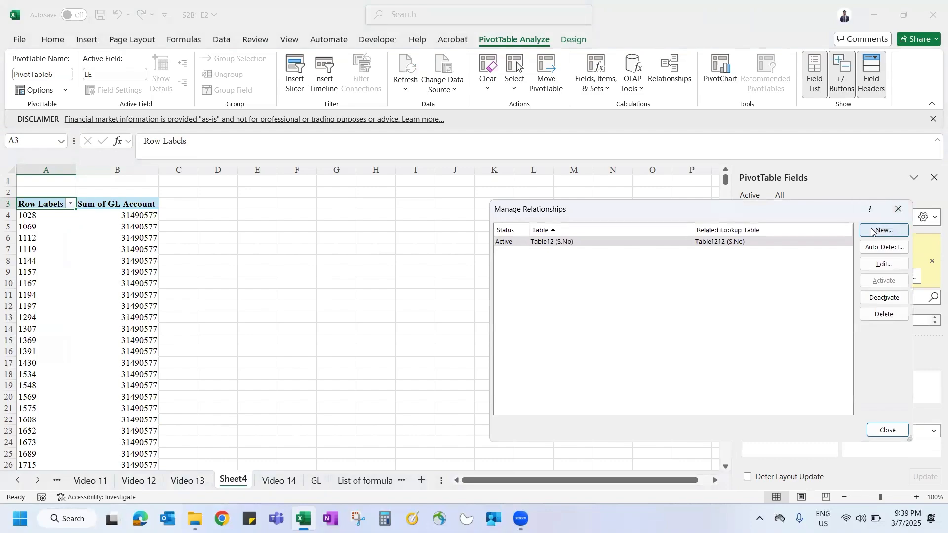
click(565, 243)
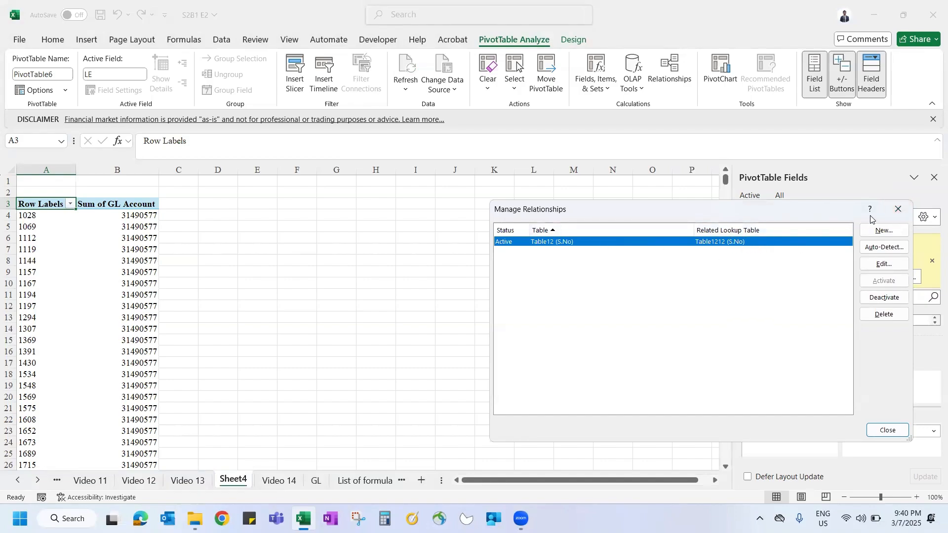
click(888, 429)
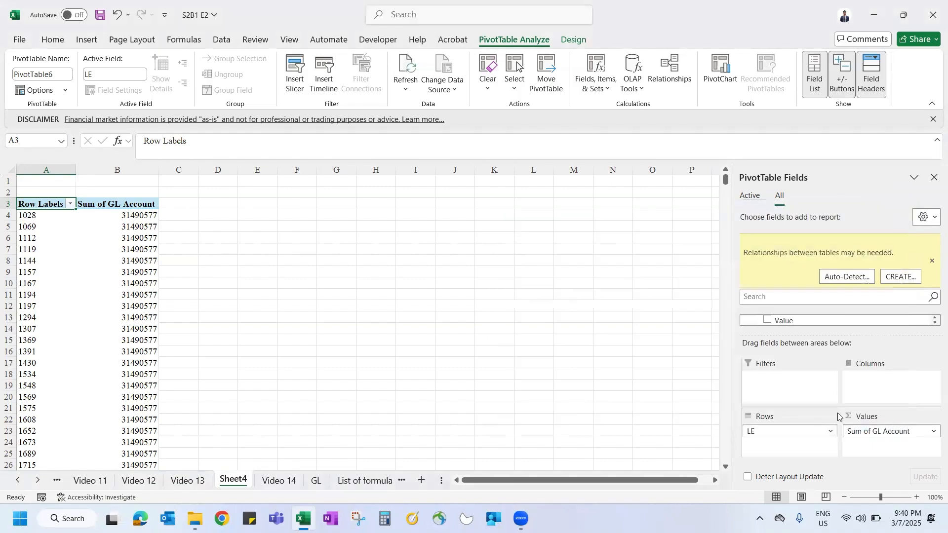
click(91, 247)
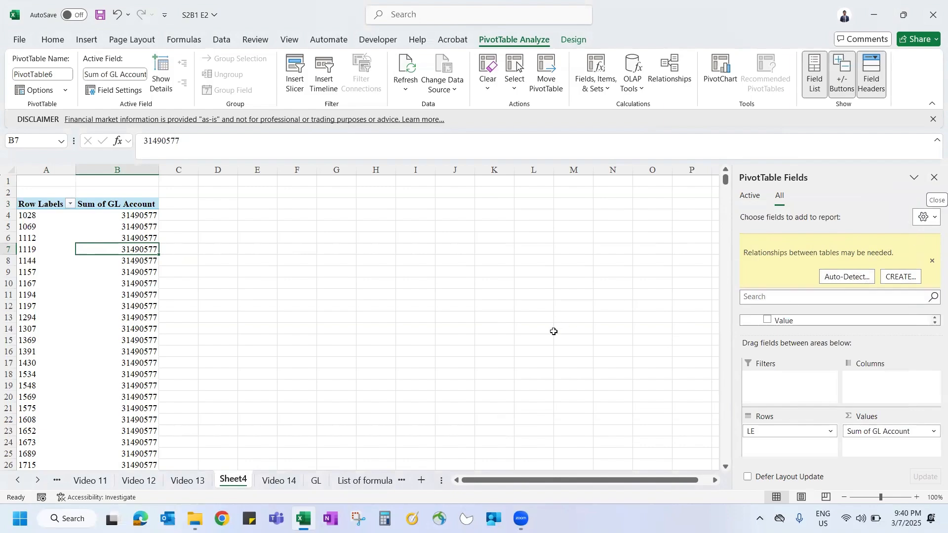
On the Video 14 sheet, try LE as the PivotTable's report filter and replace it with Period.
click(276, 481)
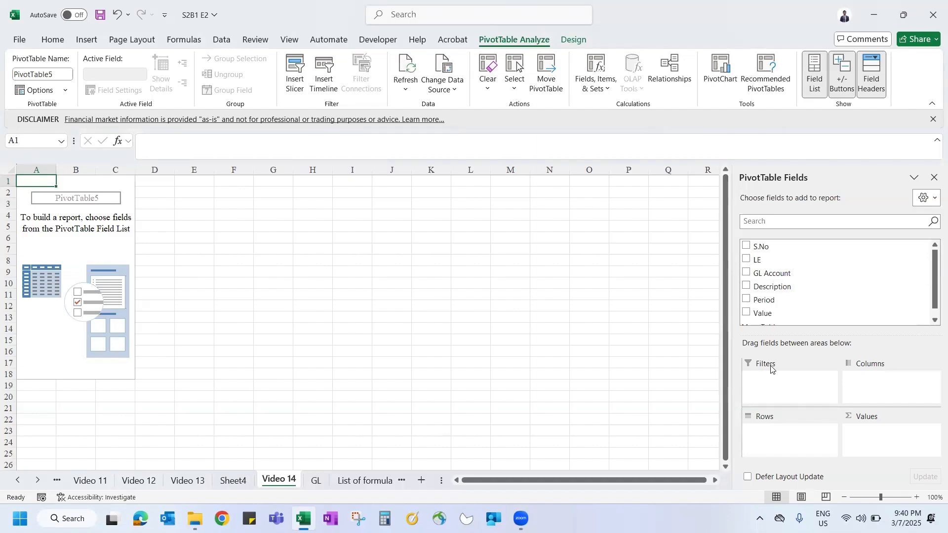
click(761, 385)
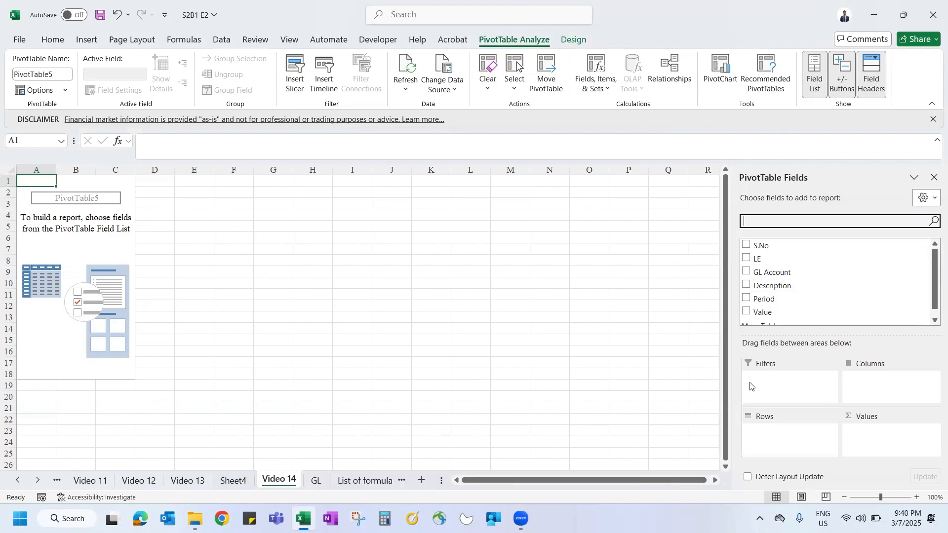
drag(755, 259, 788, 382)
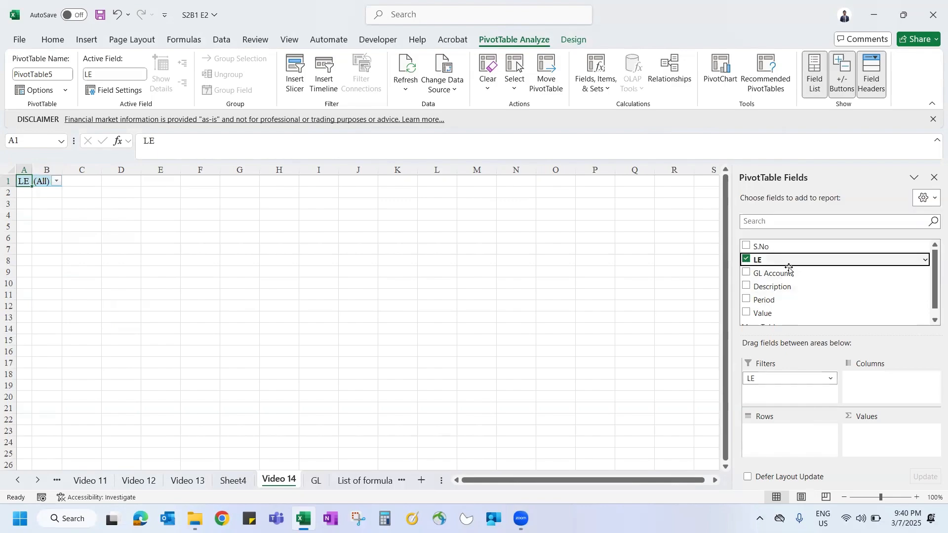
mouse_move(785, 379)
mouse_down()
mouse_move(774, 296)
mouse_move(797, 393)
mouse_move(785, 385)
mouse_up()
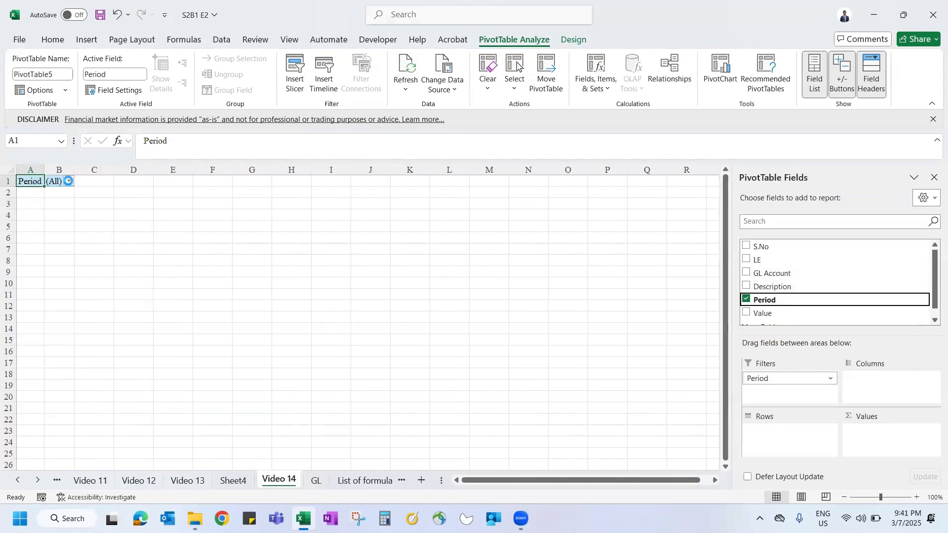
Allow multiple items in the Period report filter and apply a selection of several periods.
click(69, 181)
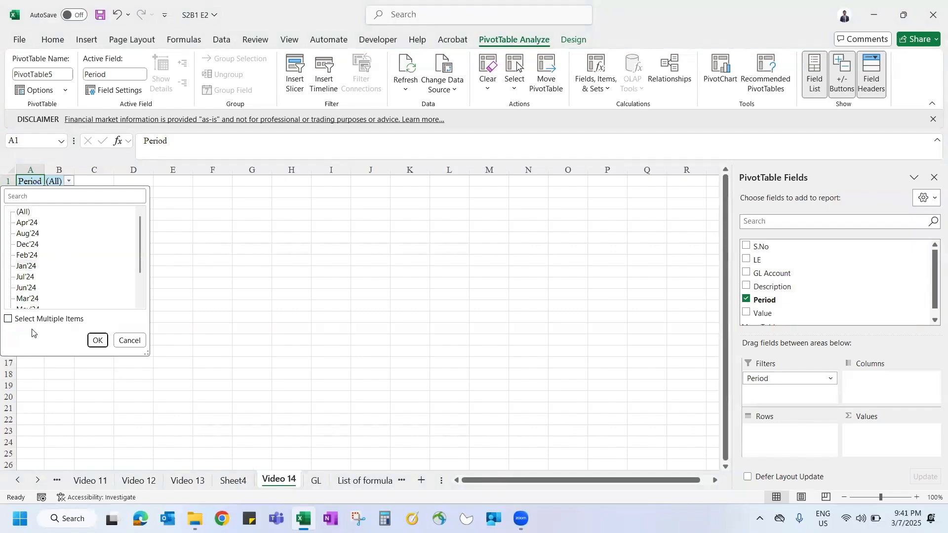
click(8, 319)
click(18, 246)
click(96, 340)
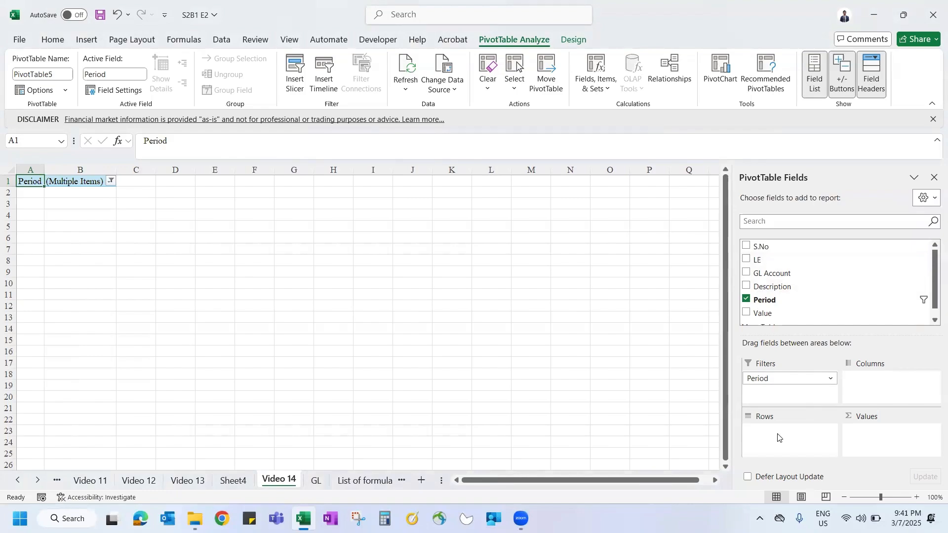
Highlight sheet rows 1 to 19, columns A to L and rows 2 to 18 to illustrate row and column directions.
drag(7, 181, 8, 384)
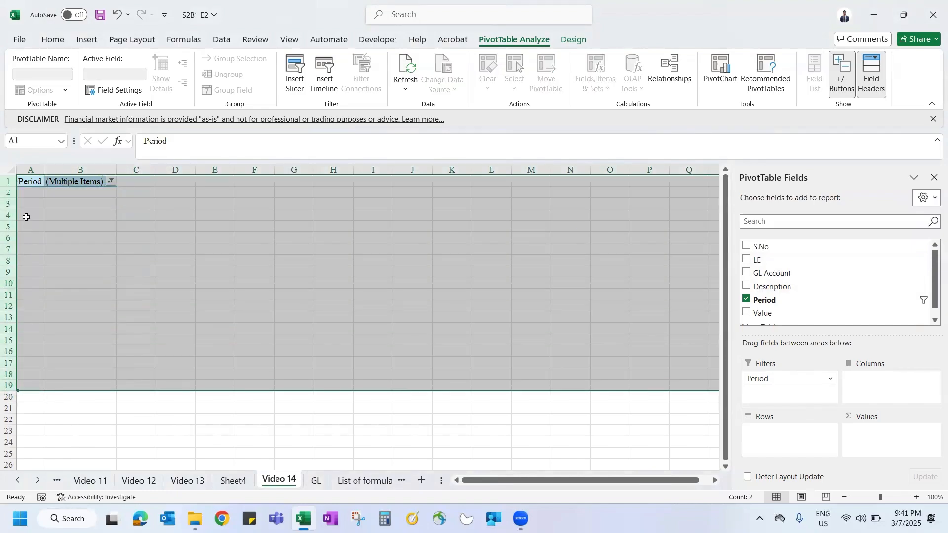
drag(30, 169, 480, 202)
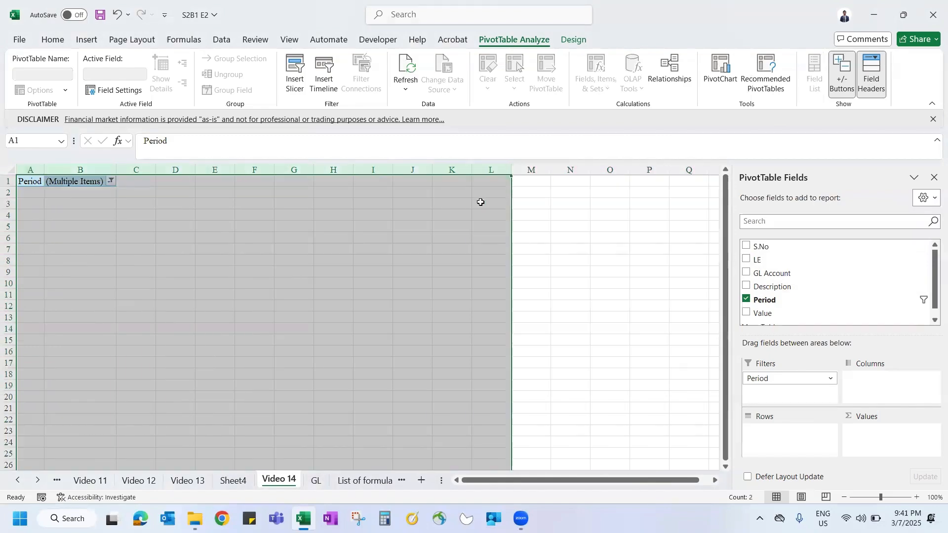
drag(10, 193, 31, 371)
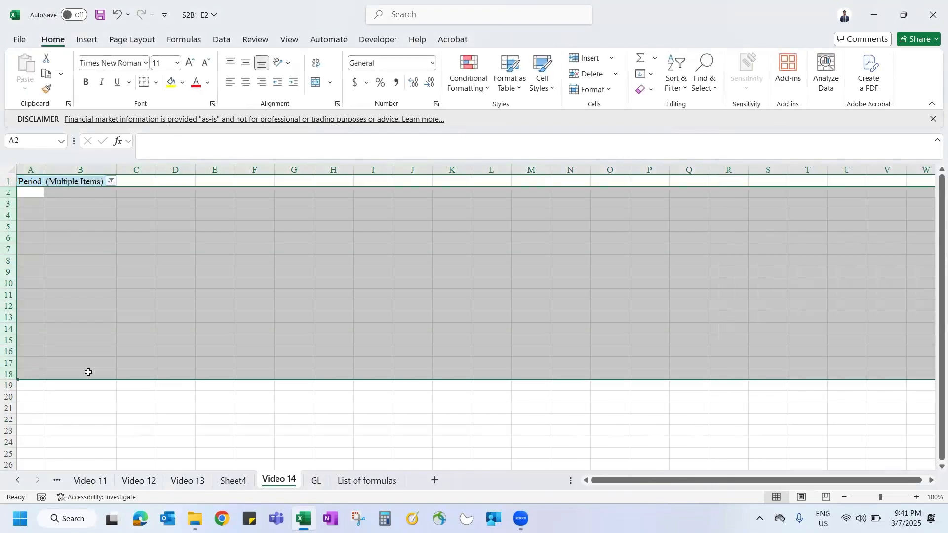
click(52, 179)
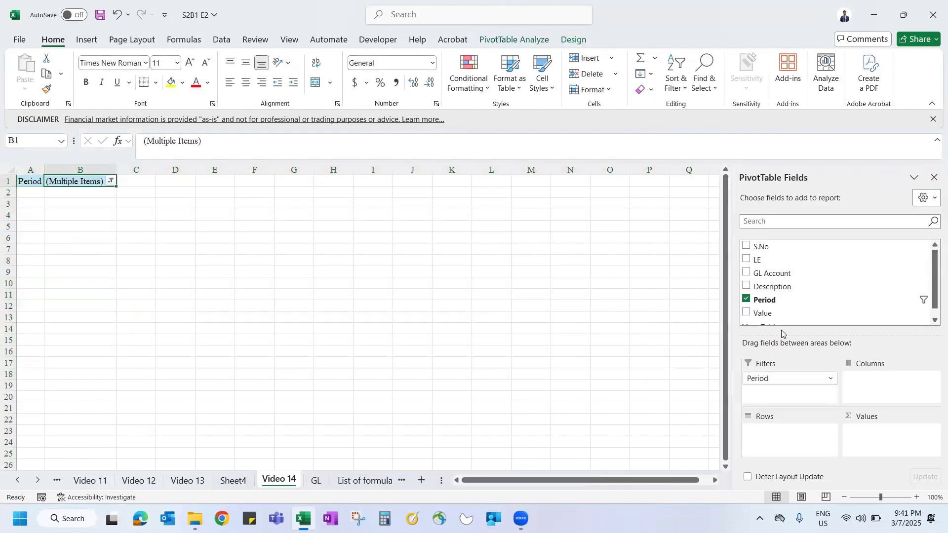
Place GL Account in the Rows area and highlight the account numbers listed as row labels.
drag(757, 273, 790, 441)
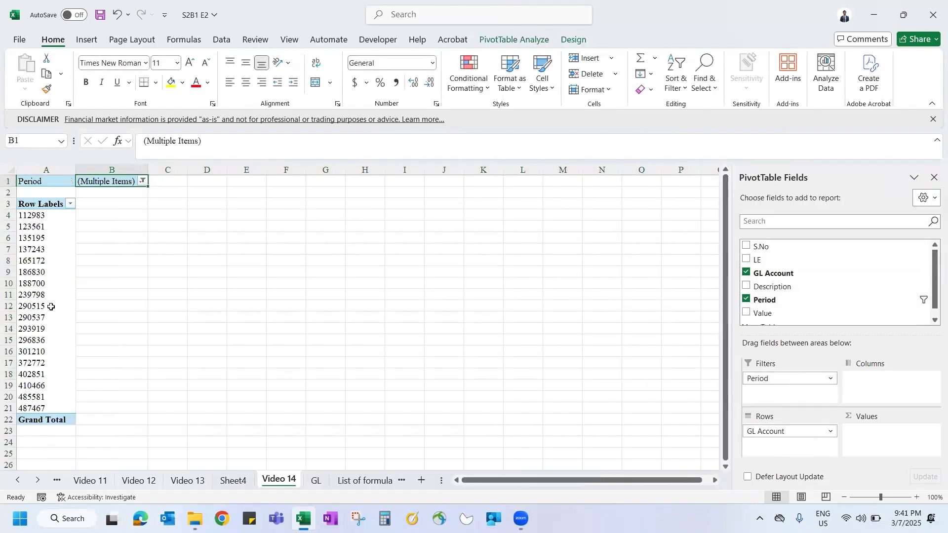
drag(37, 215, 61, 410)
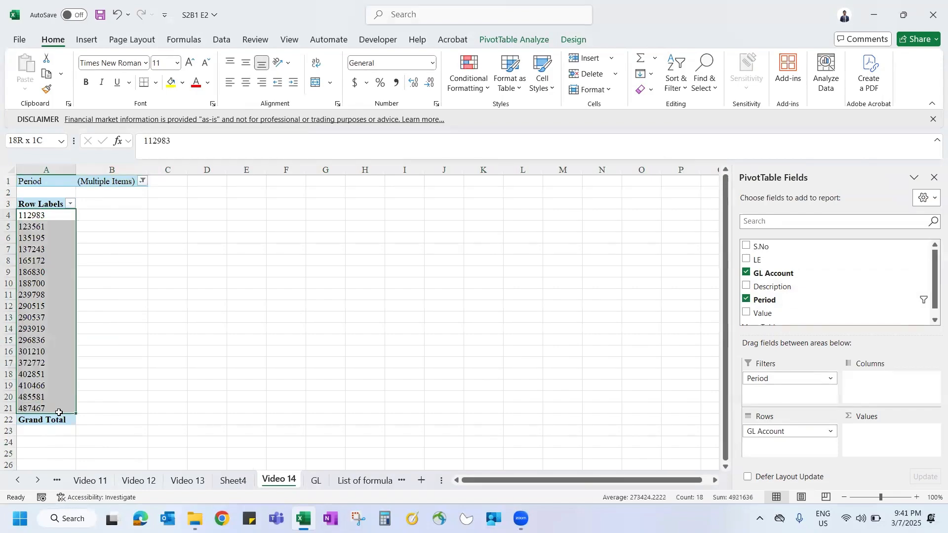
click(135, 305)
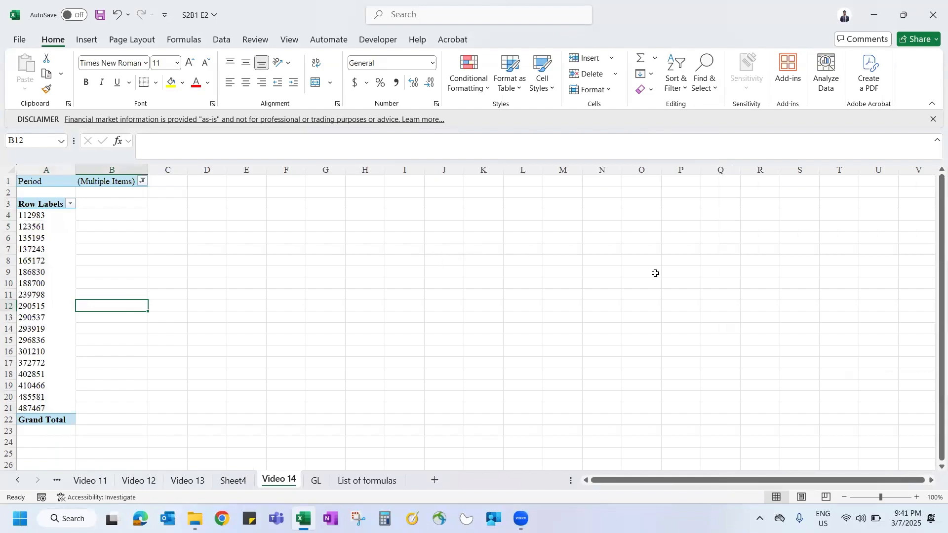
Hide the PivotTable field list and show it again, repeating the demonstration twice.
right_click(38, 248)
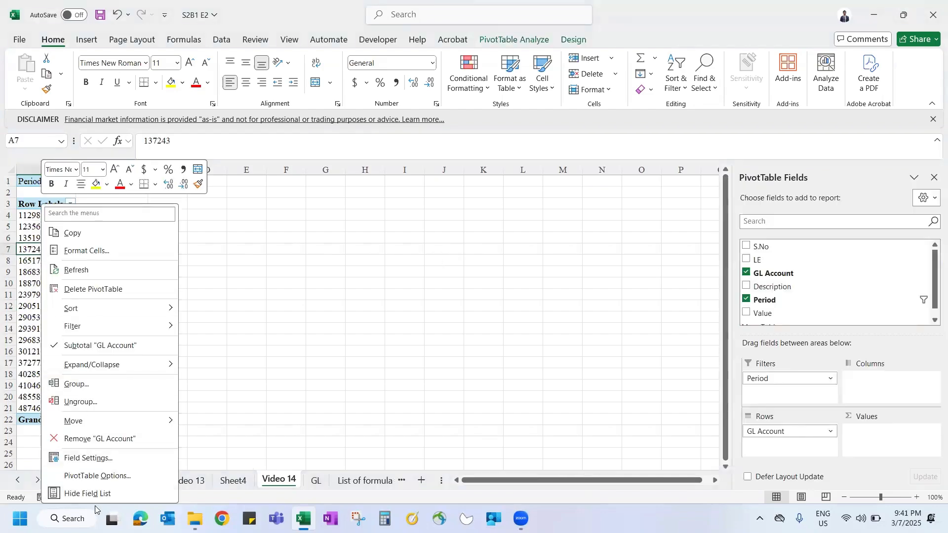
click(85, 494)
right_click(64, 307)
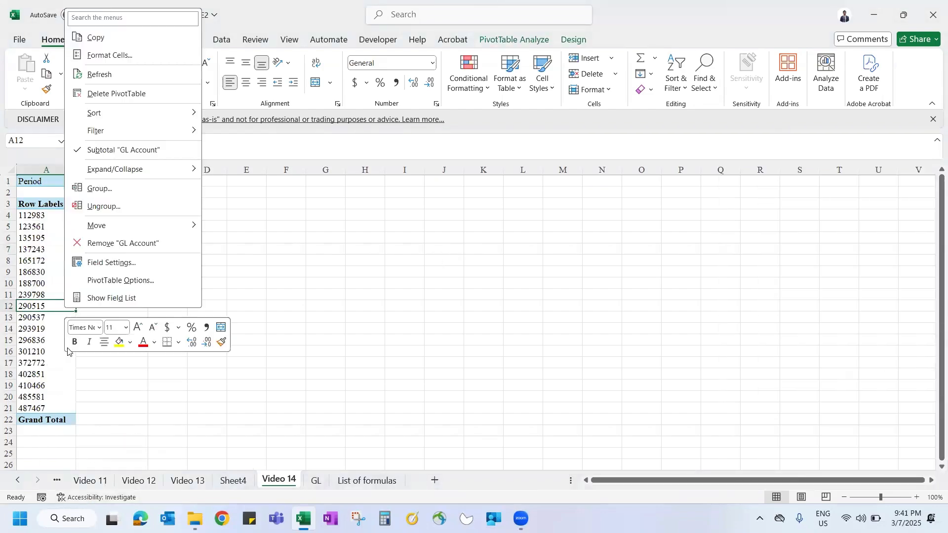
click(109, 298)
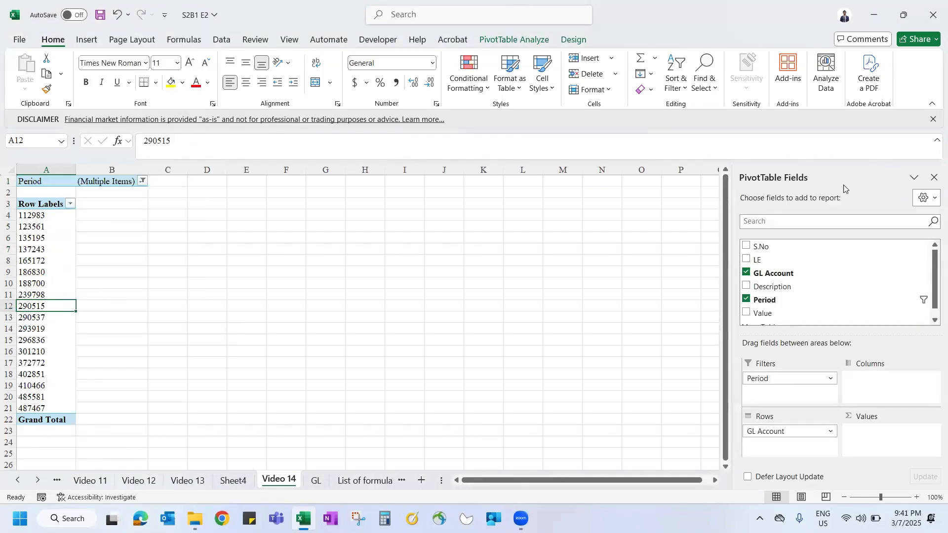
right_click(58, 271)
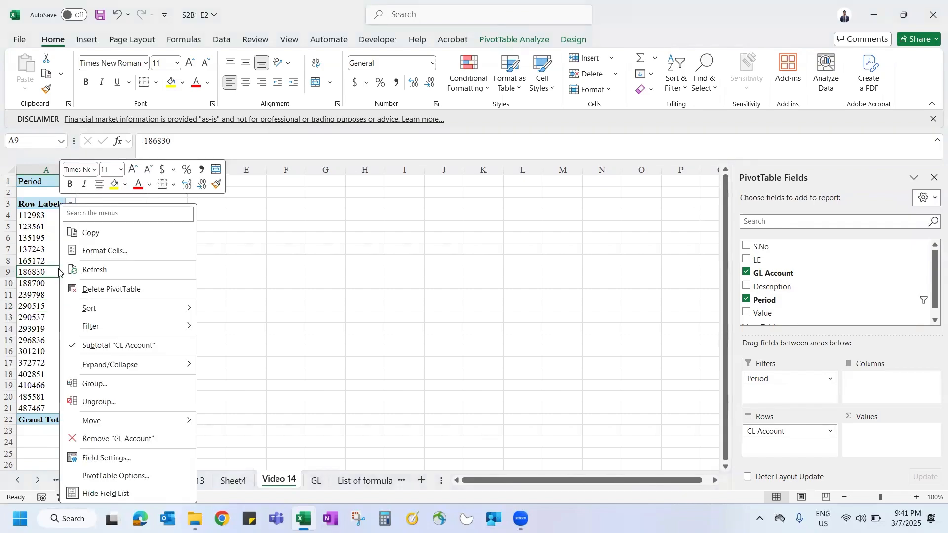
click(115, 494)
right_click(47, 330)
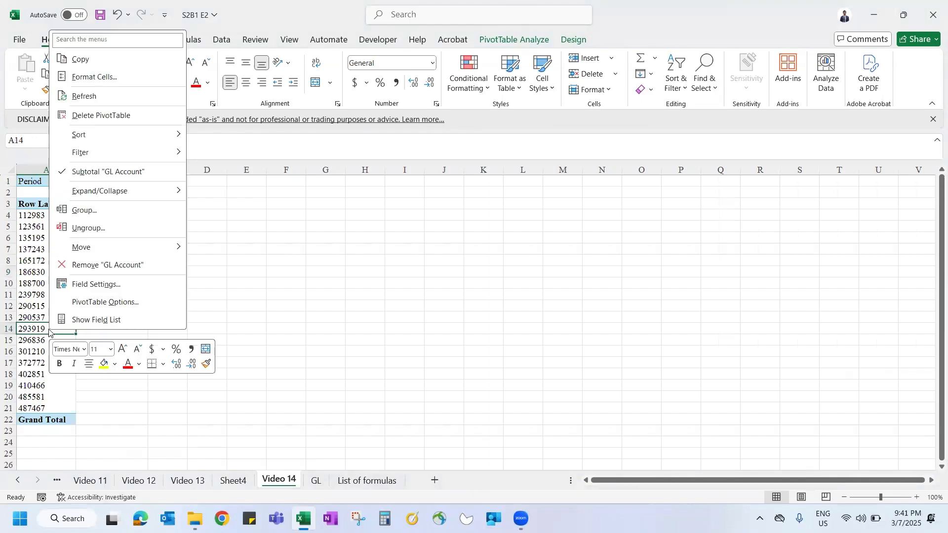
click(91, 321)
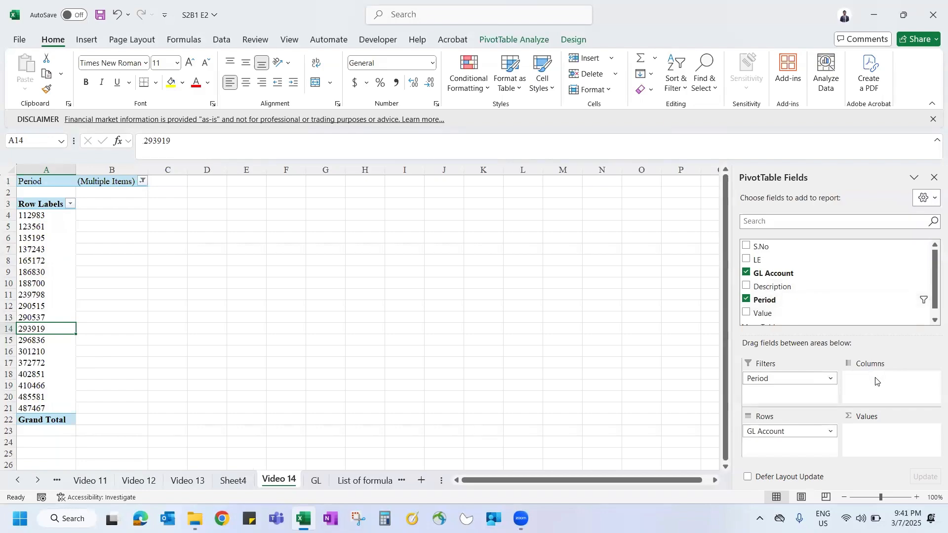
Place LE in the Columns area and highlight the LE codes listed as column labels.
drag(757, 260, 858, 378)
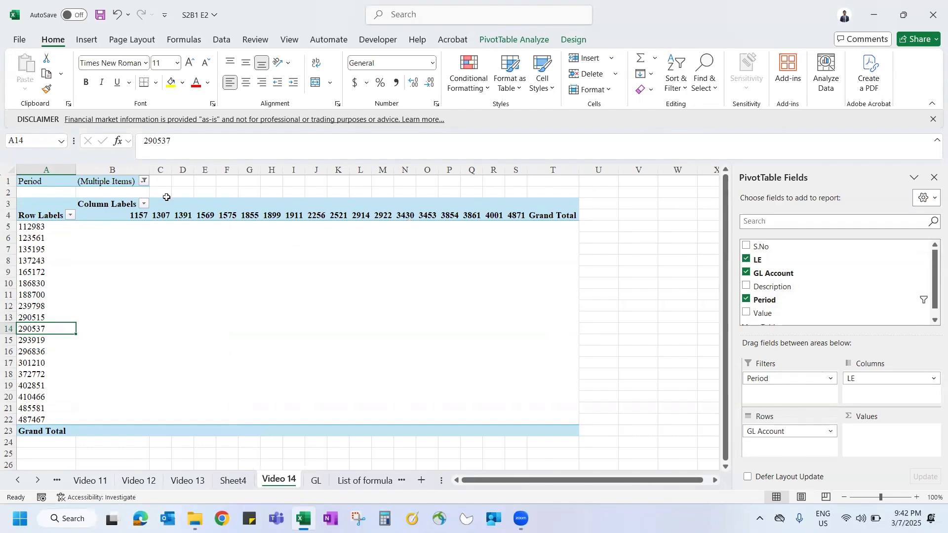
drag(119, 215, 514, 214)
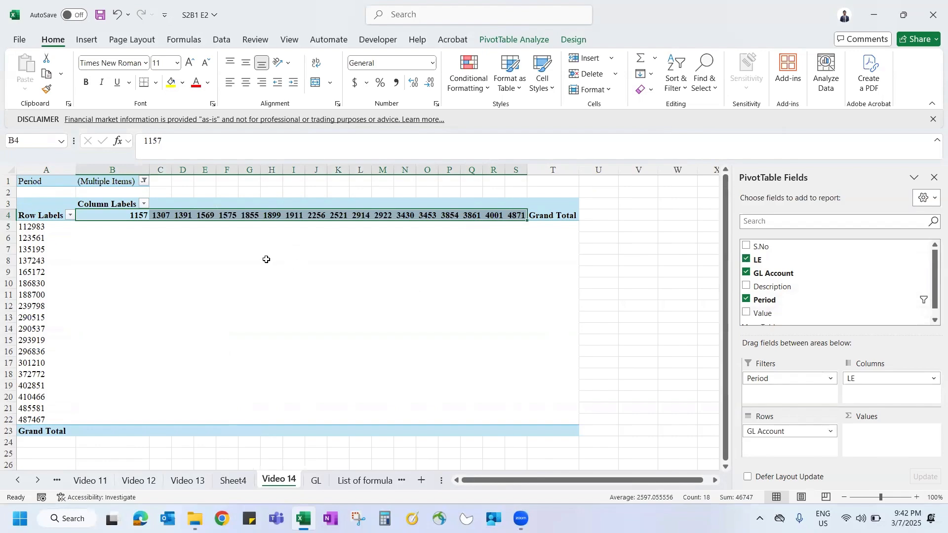
Point out the first GL account and LE code, the Period filter choices, and the empty cell where account and LE meet.
mouse_move(33, 227)
mouse_down()
mouse_move(35, 239)
mouse_move(32, 227)
mouse_up()
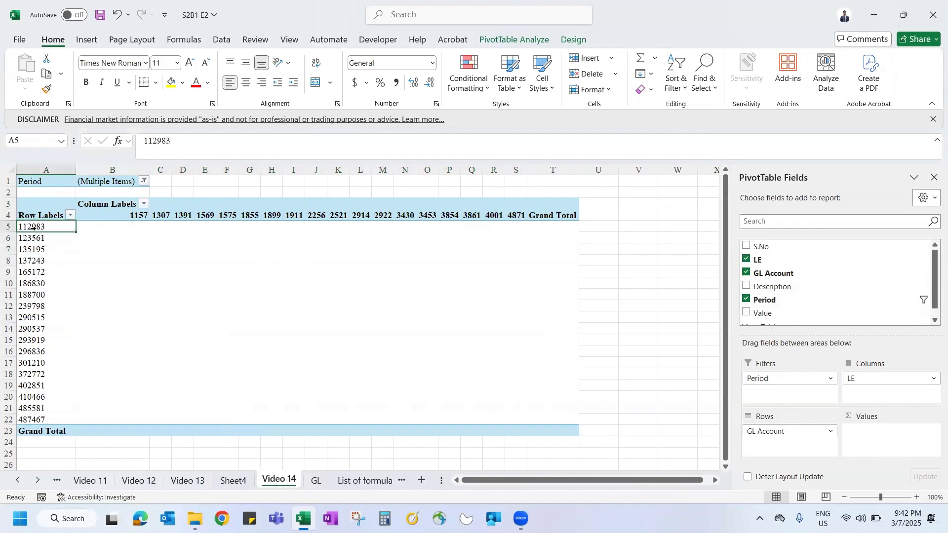
click(129, 214)
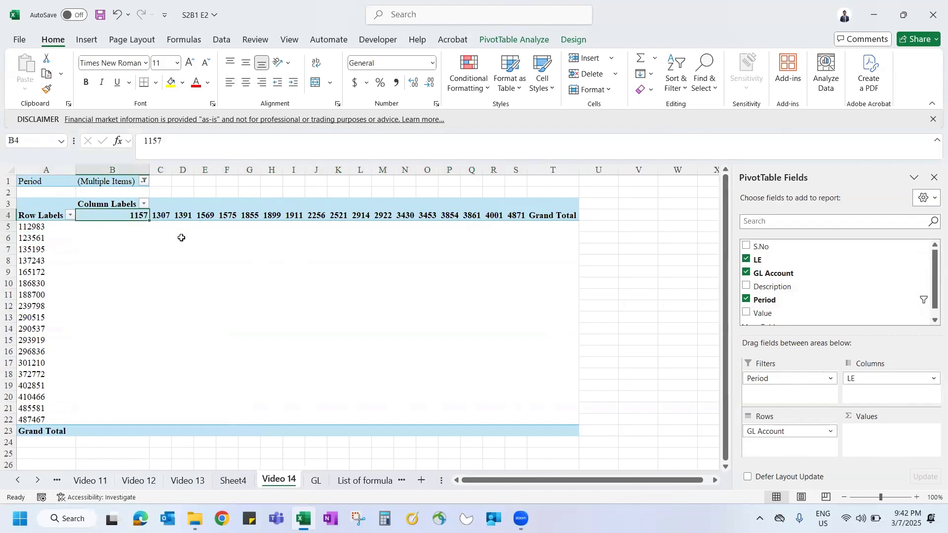
click(144, 181)
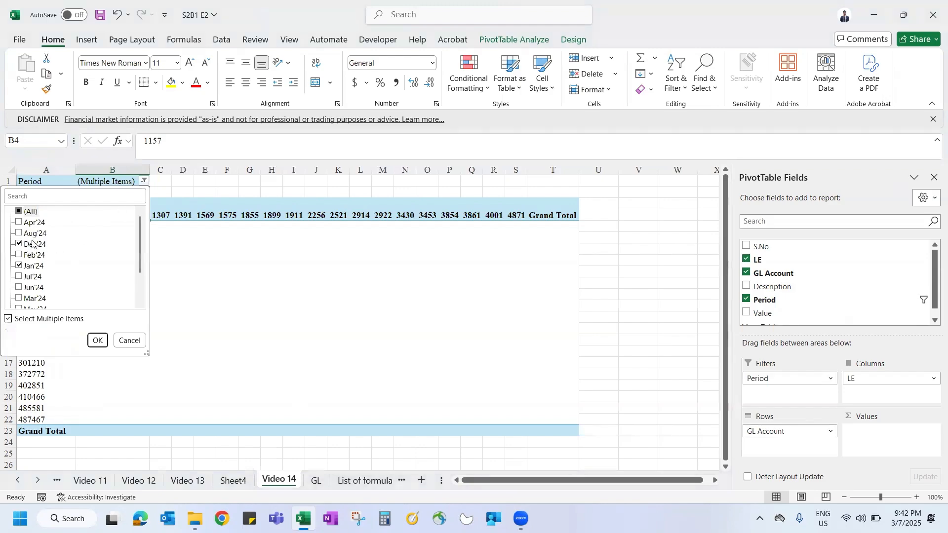
click(130, 340)
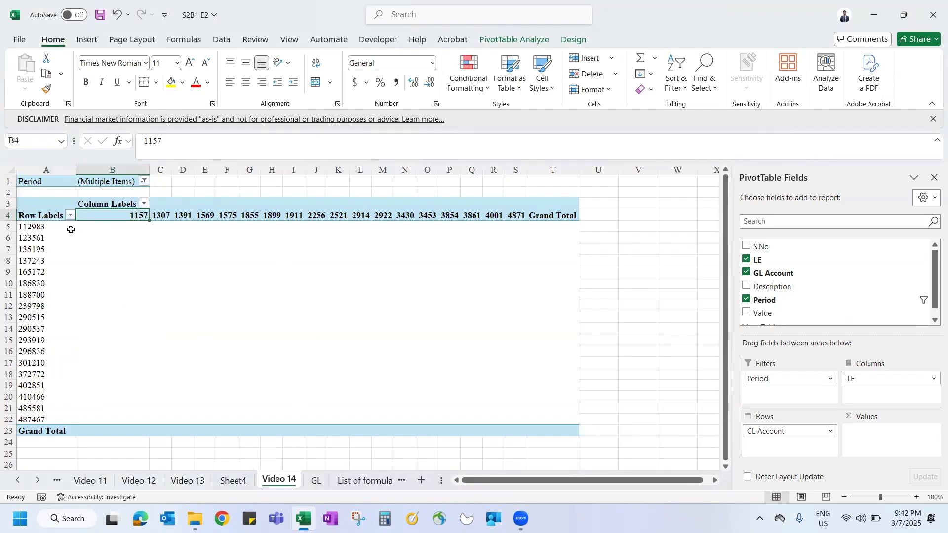
click(37, 229)
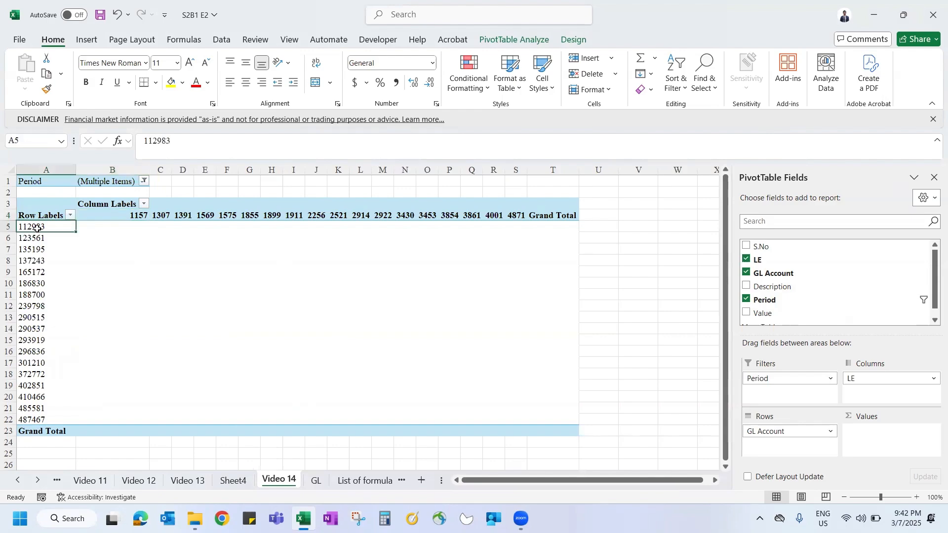
click(111, 208)
click(117, 227)
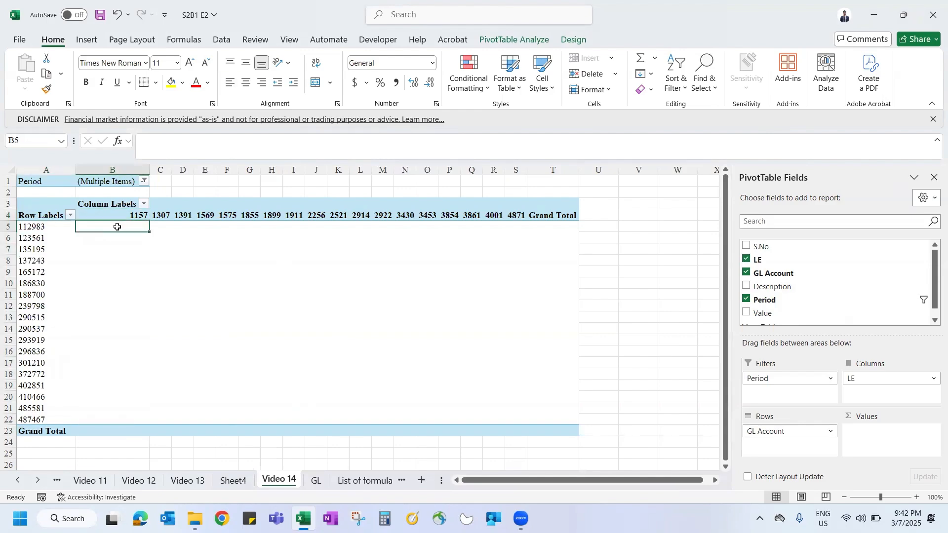
Place Value in the Values area as a sum and highlight the amounts, including those for GL accounts 112983 and 165172.
drag(791, 312, 892, 443)
drag(128, 227, 658, 430)
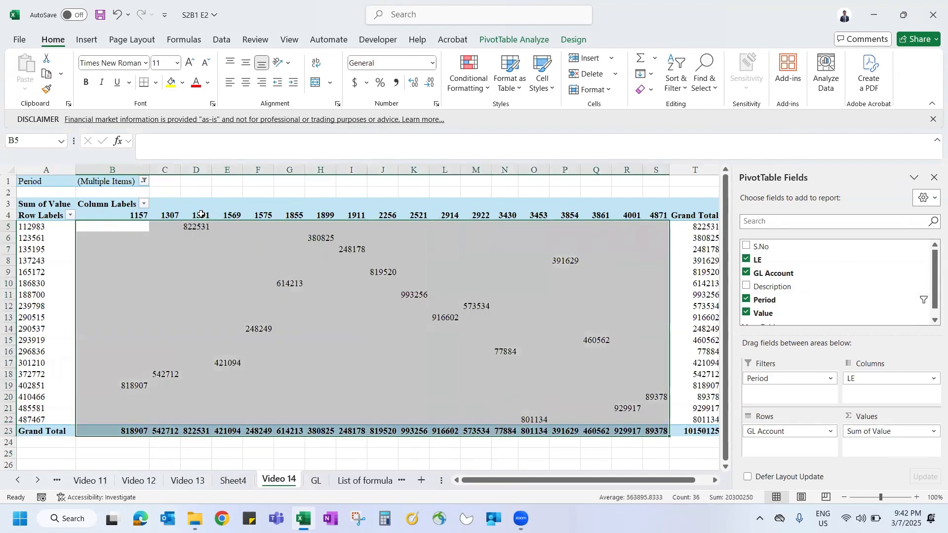
click(236, 225)
click(185, 225)
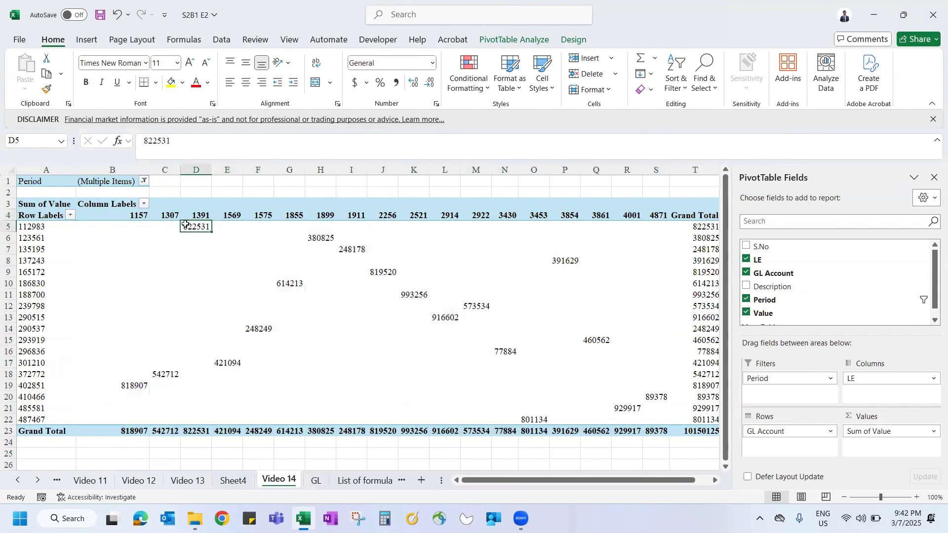
click(22, 226)
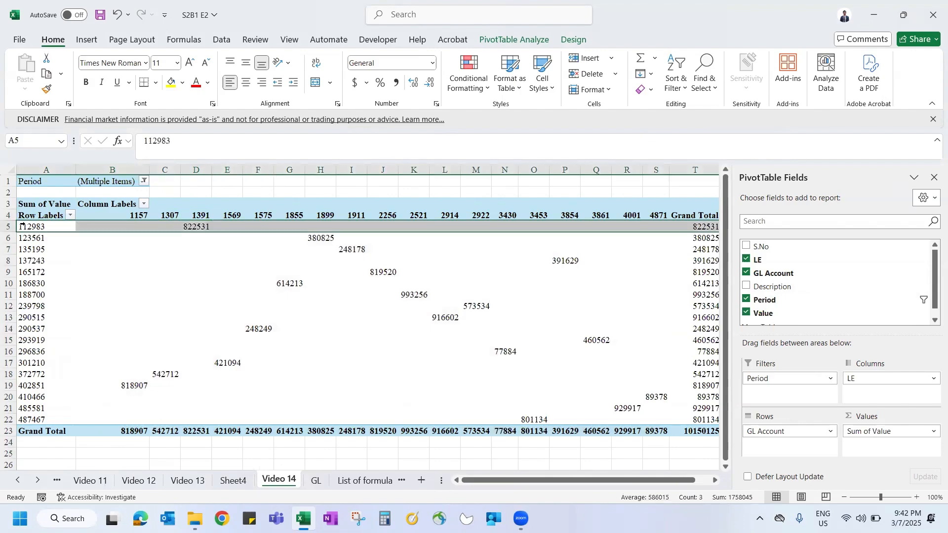
click(197, 228)
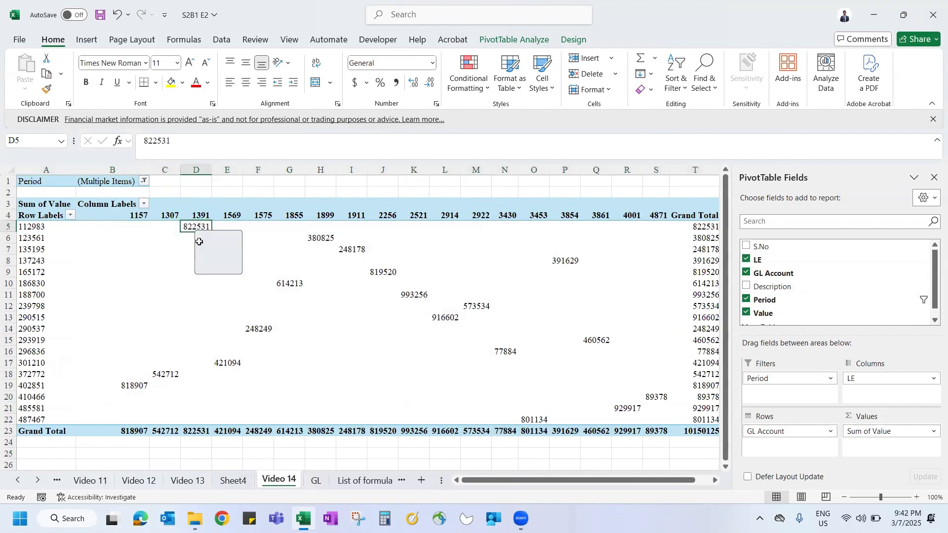
click(378, 273)
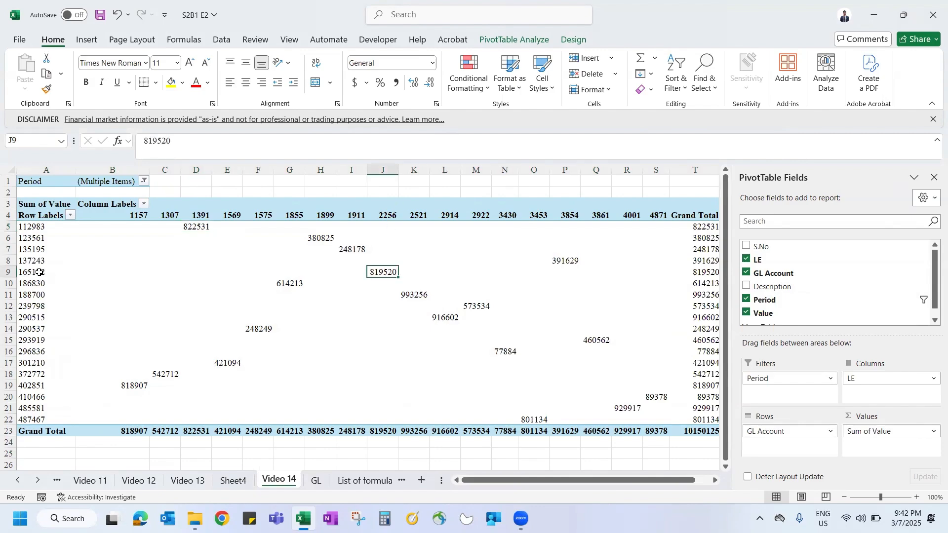
Filter the PivotTable's Period to Apr'24 only.
click(143, 182)
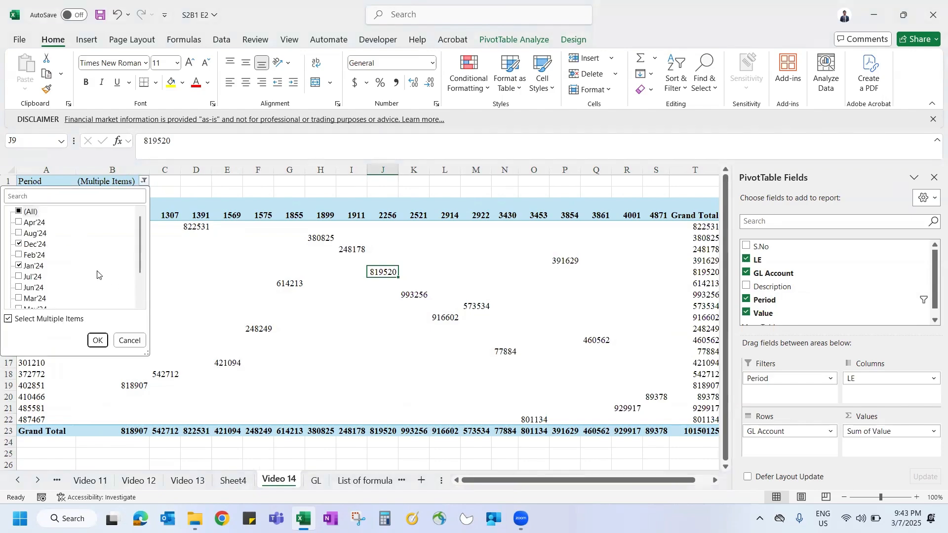
click(19, 212)
click(20, 213)
click(19, 223)
click(97, 341)
click(165, 227)
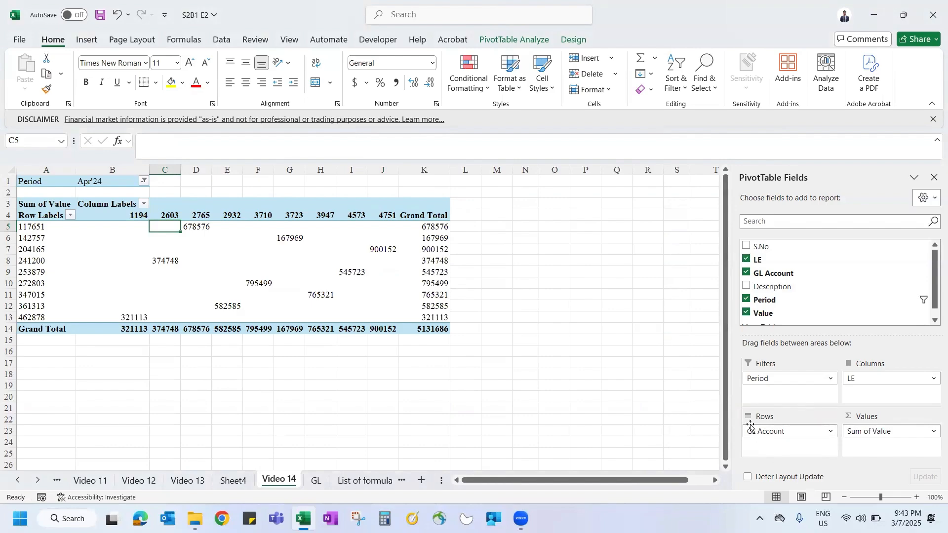
Remove Period from the PivotTable and add it back in the Rows area below GL Account.
click(751, 301)
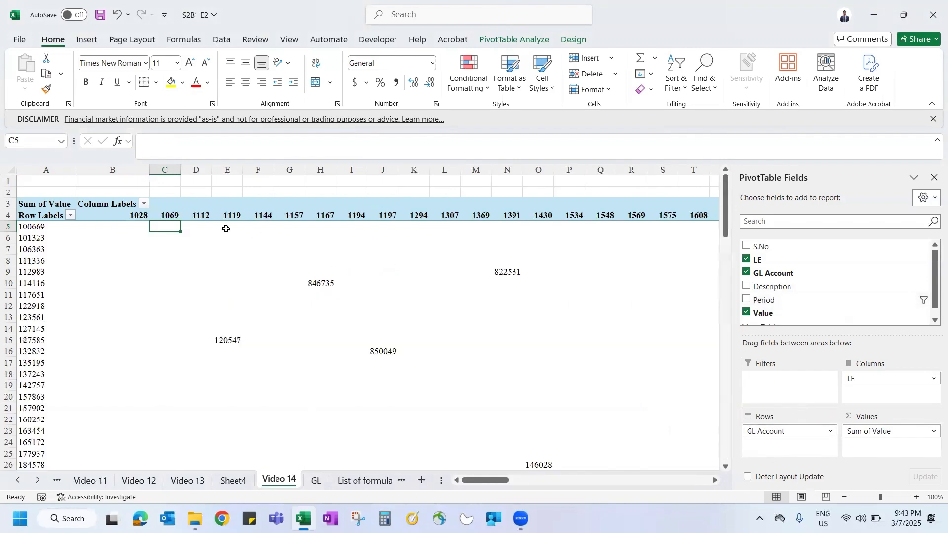
click(746, 302)
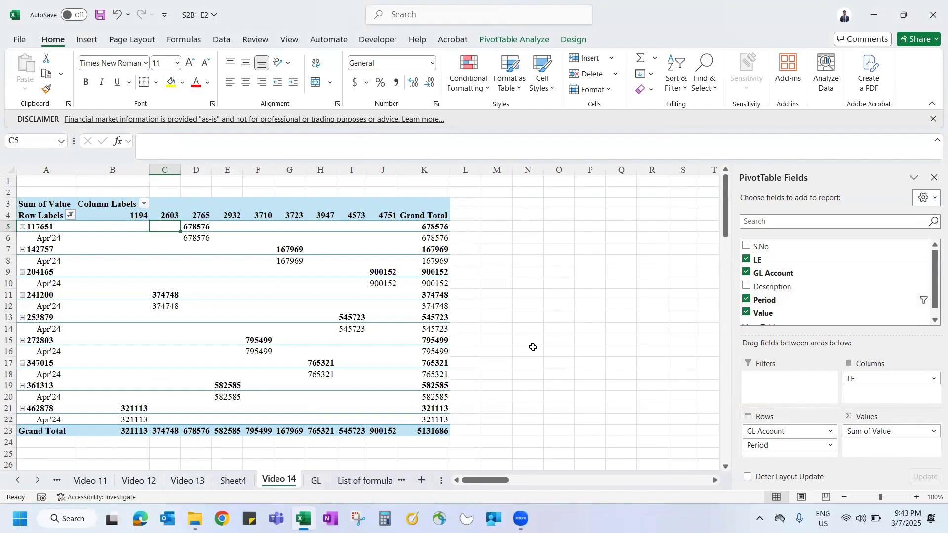
With Defer Layout Update on, place Period and S.No in Filters and Description in Rows, apply the update and turn deferral off.
click(748, 478)
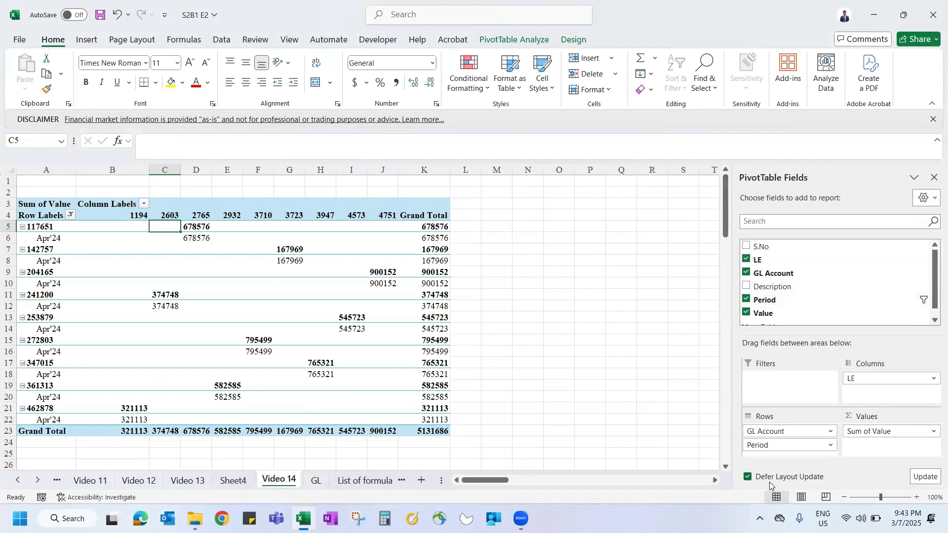
drag(774, 445, 775, 389)
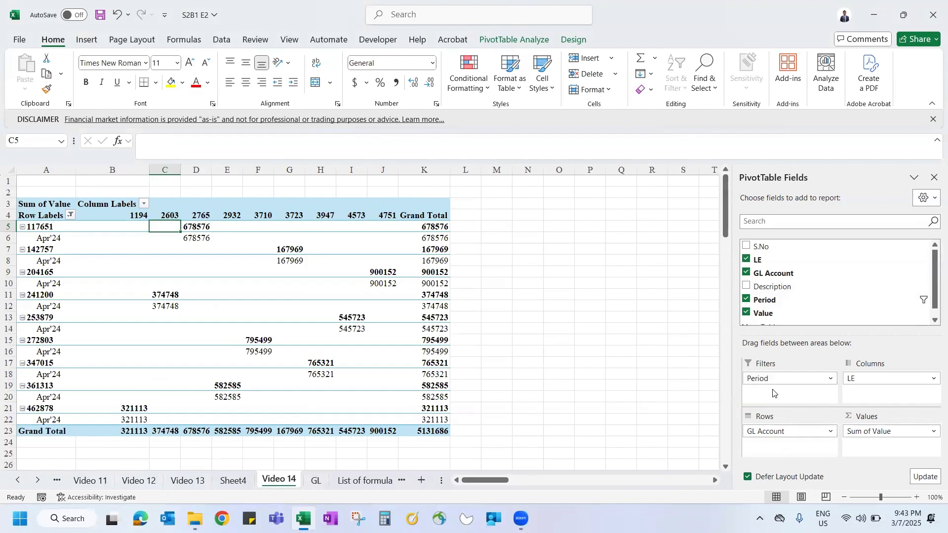
drag(771, 287, 812, 444)
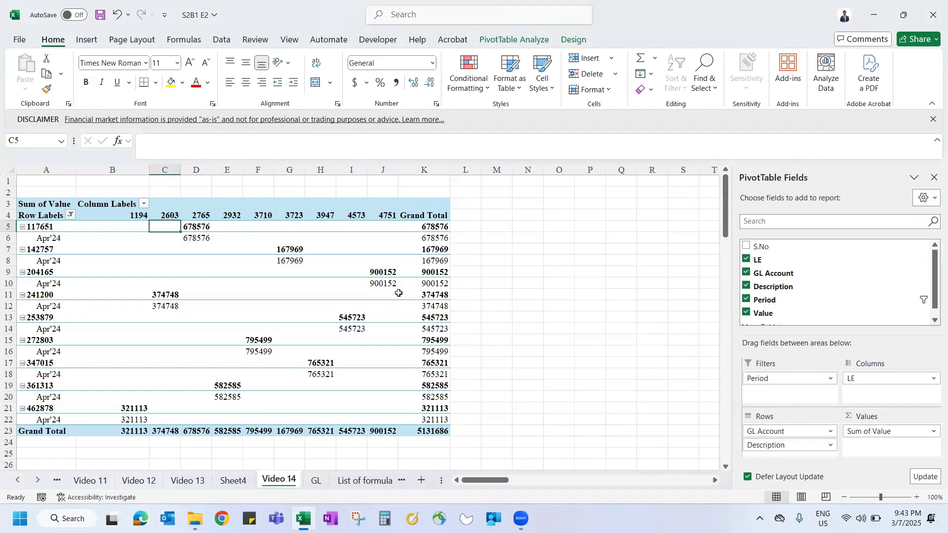
drag(762, 246, 799, 394)
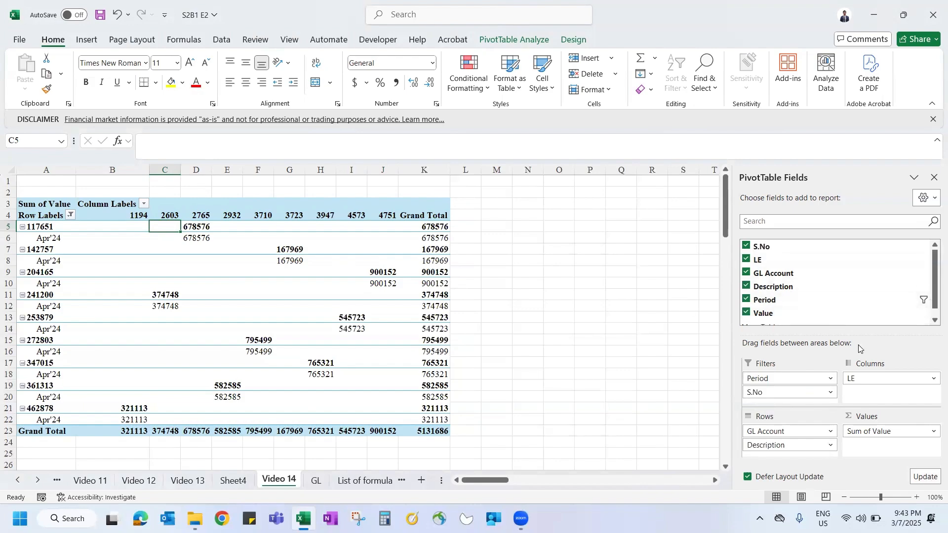
click(930, 479)
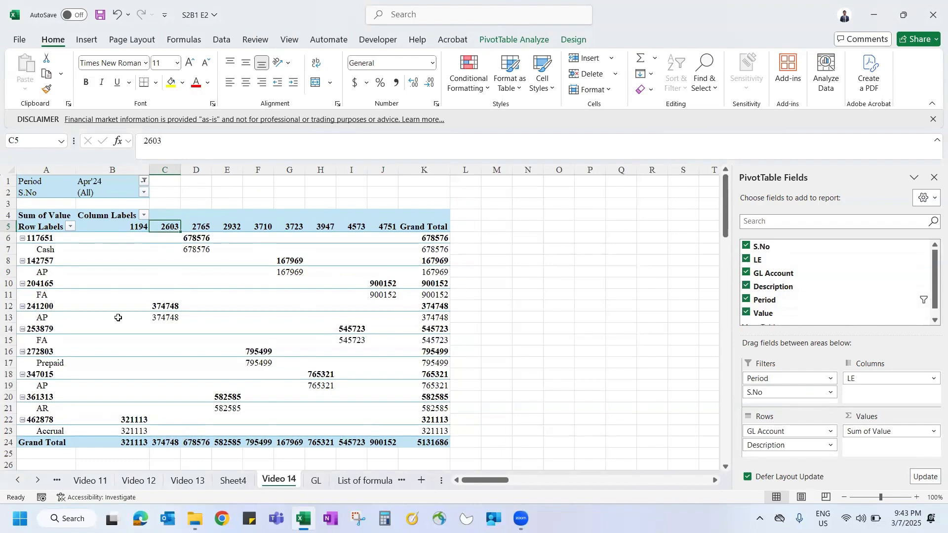
click(748, 476)
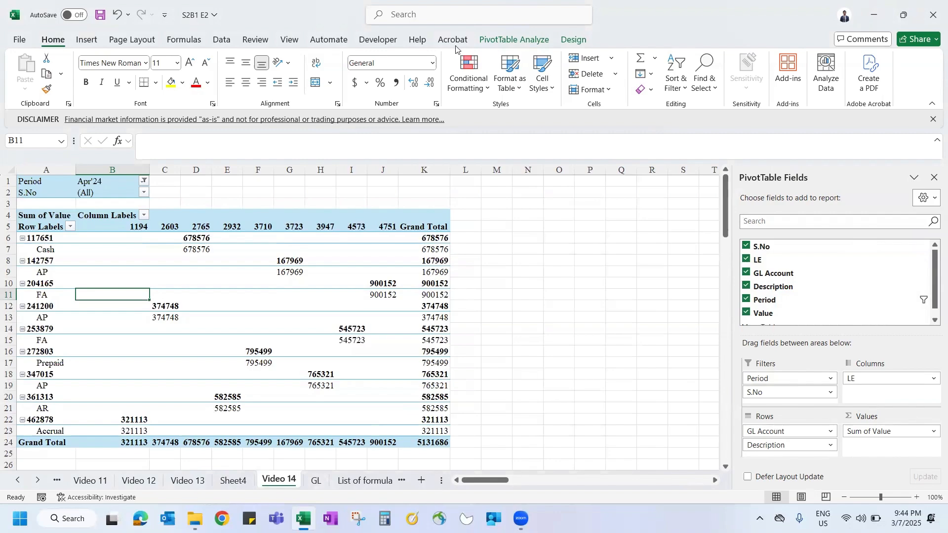
Look over the PivotTable analysis tools and the design options for layout and styles.
click(514, 39)
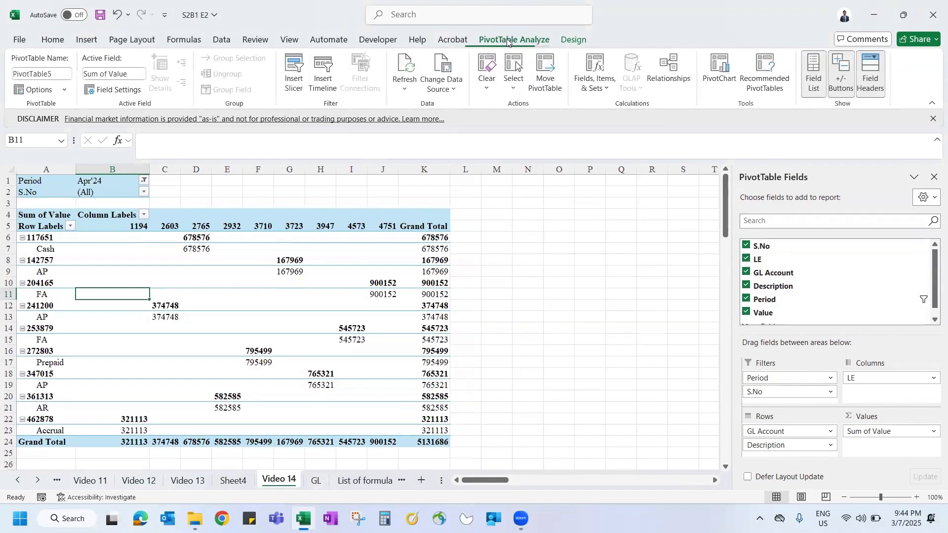
click(574, 40)
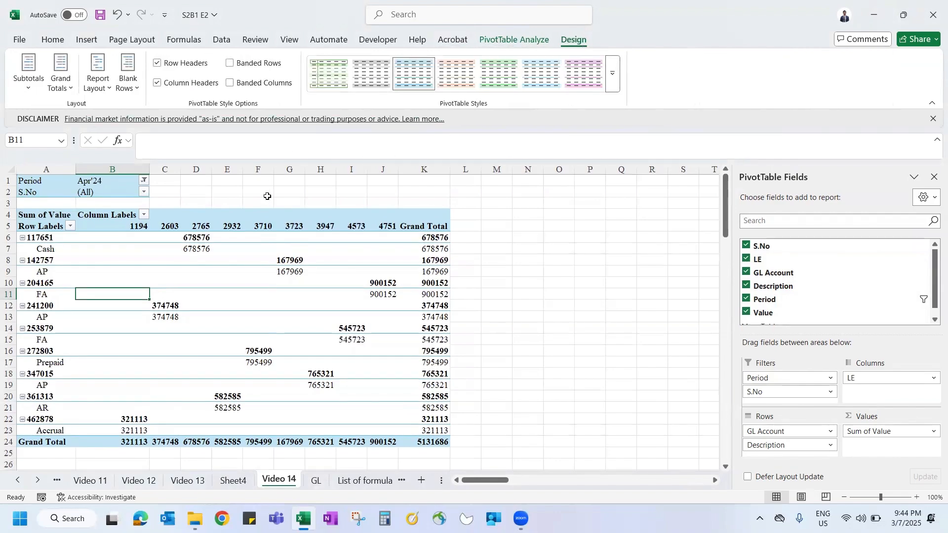